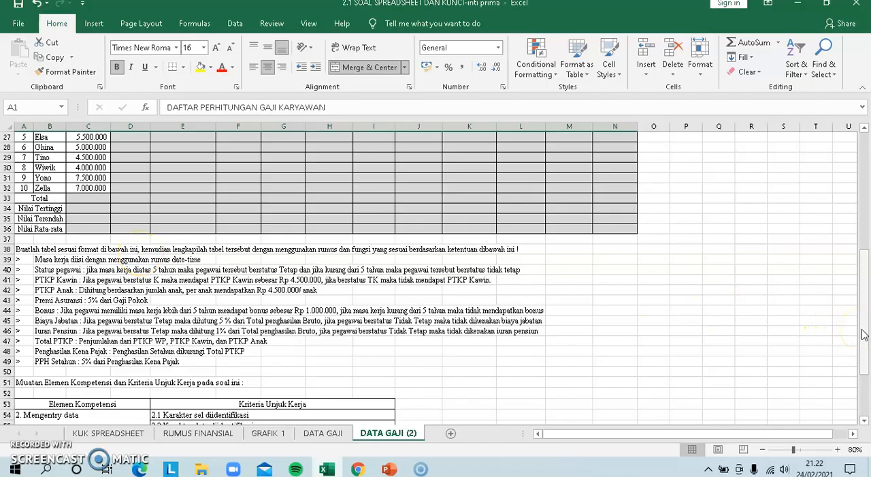
Insert the YEARFRAC function in cell F8, the first Masa Kerja cell, by searching for it by name
drag(864, 333, 863, 318)
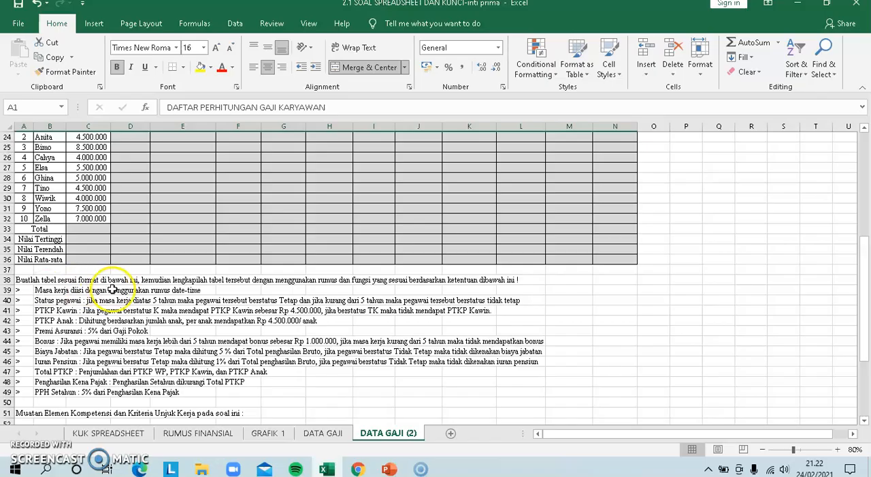
drag(862, 290, 866, 168)
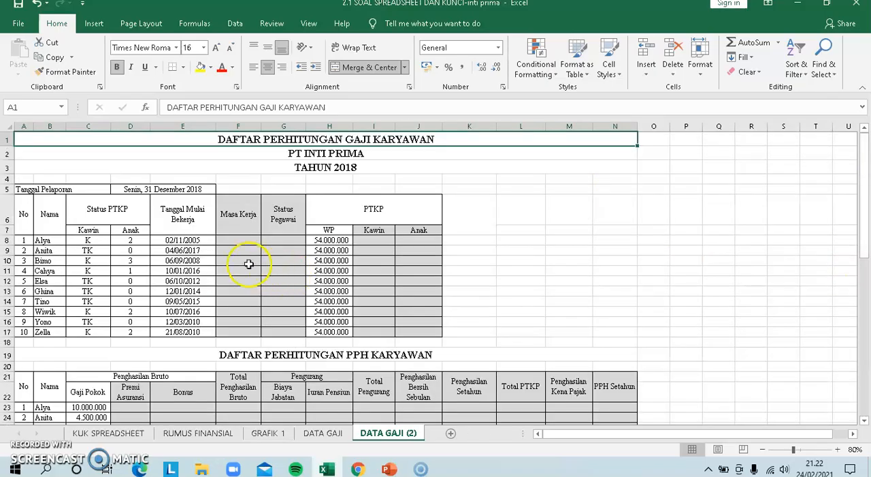
click(236, 242)
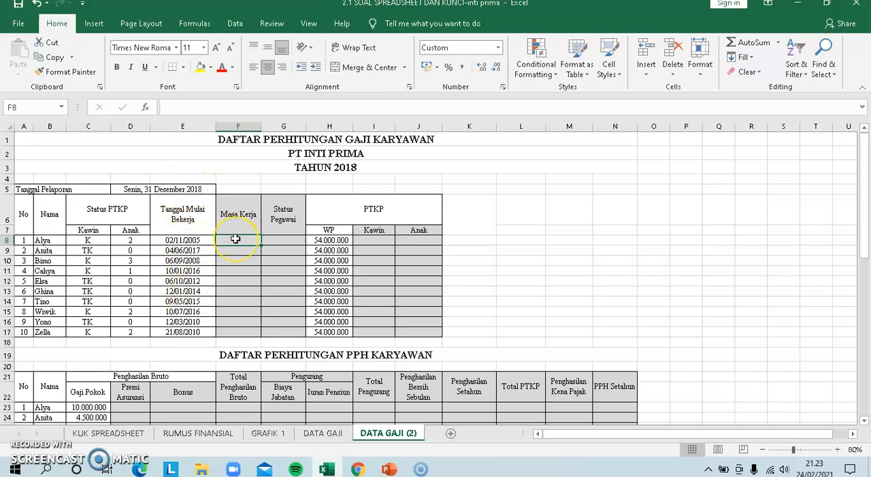
click(148, 189)
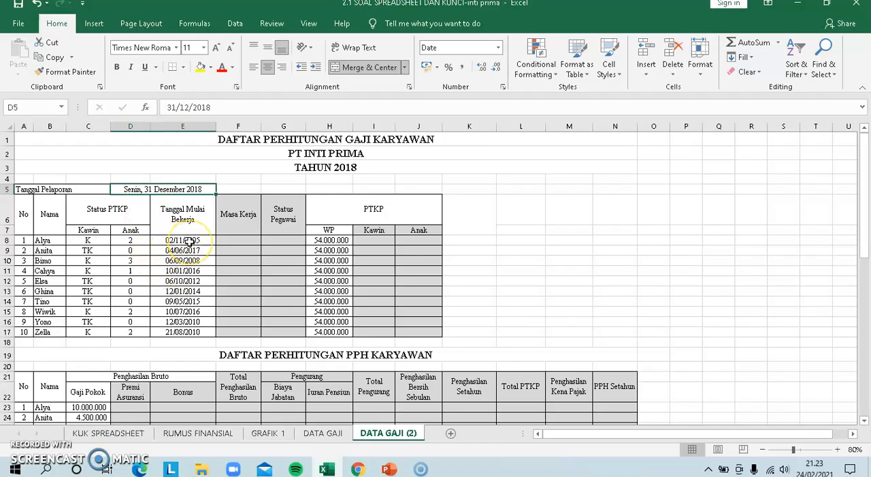
click(247, 240)
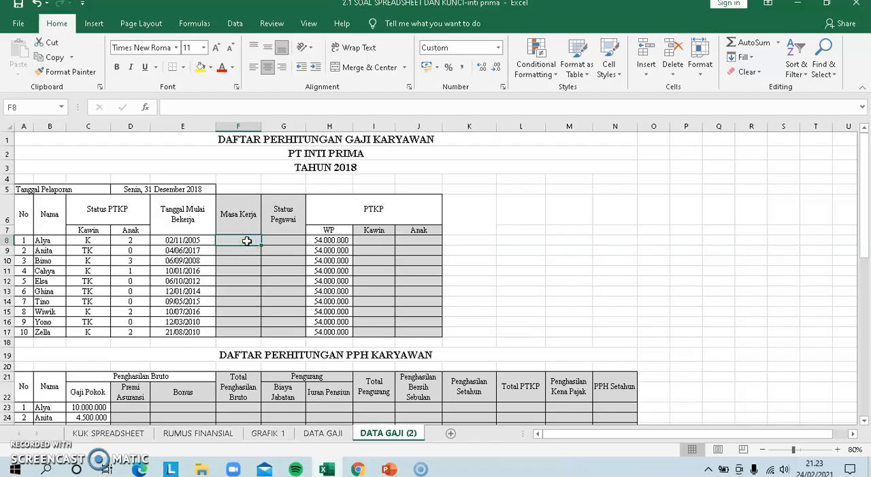
text(=)
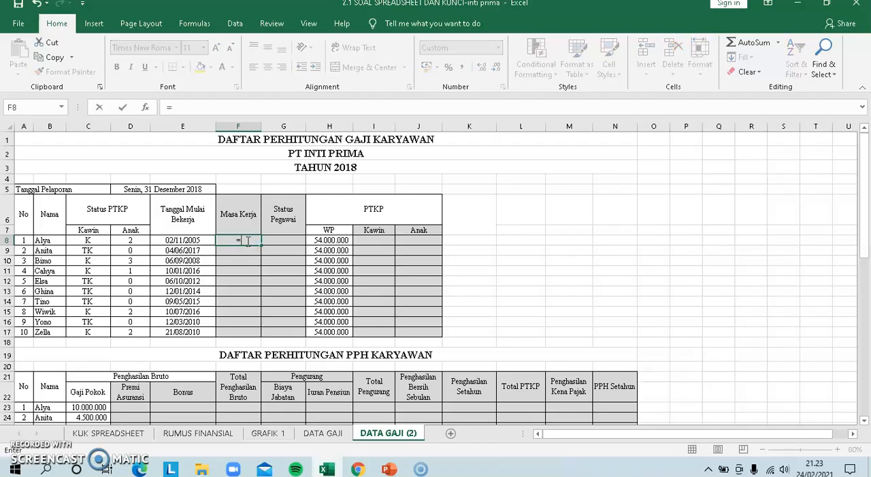
click(61, 107)
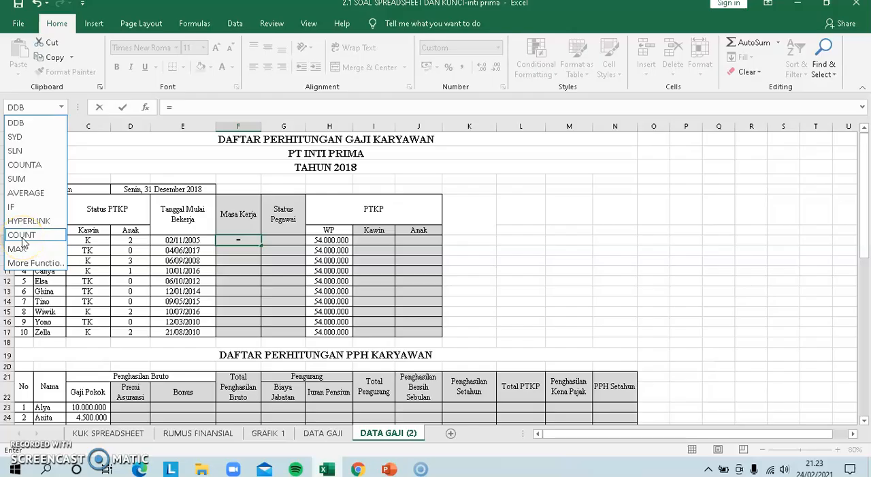
click(39, 263)
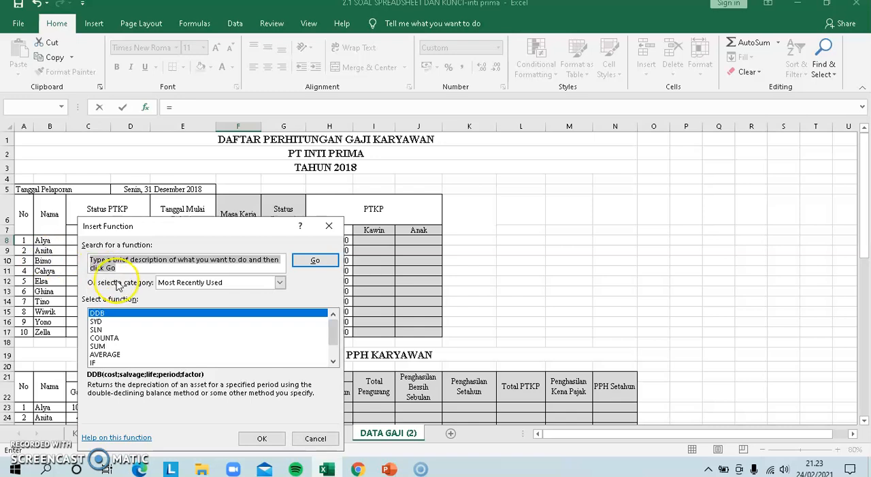
text(ye)
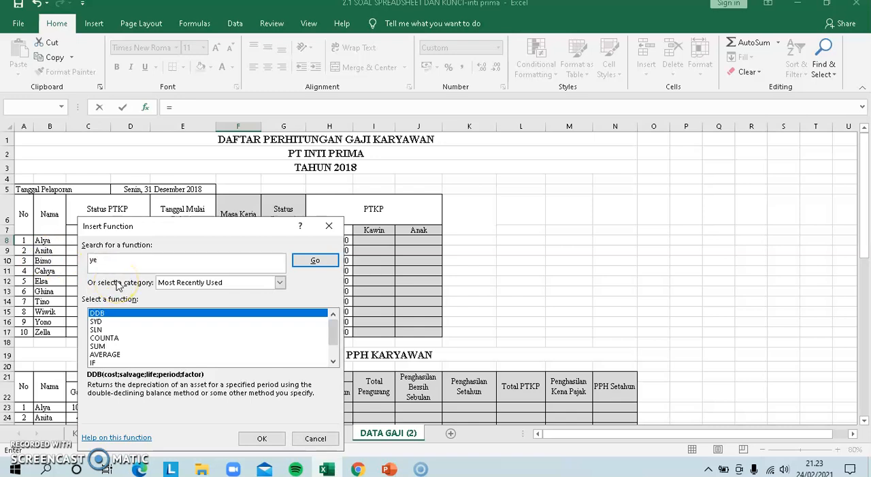
key(BackSpace)
text(YEARFRAC)
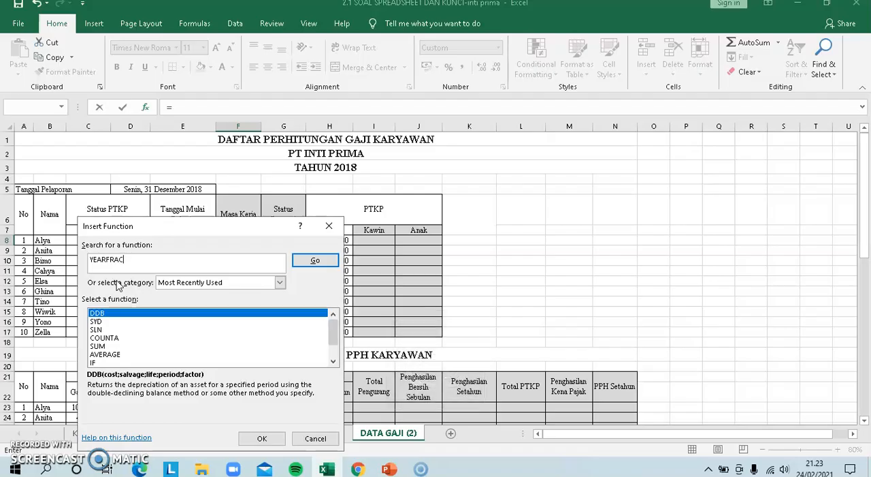
click(308, 265)
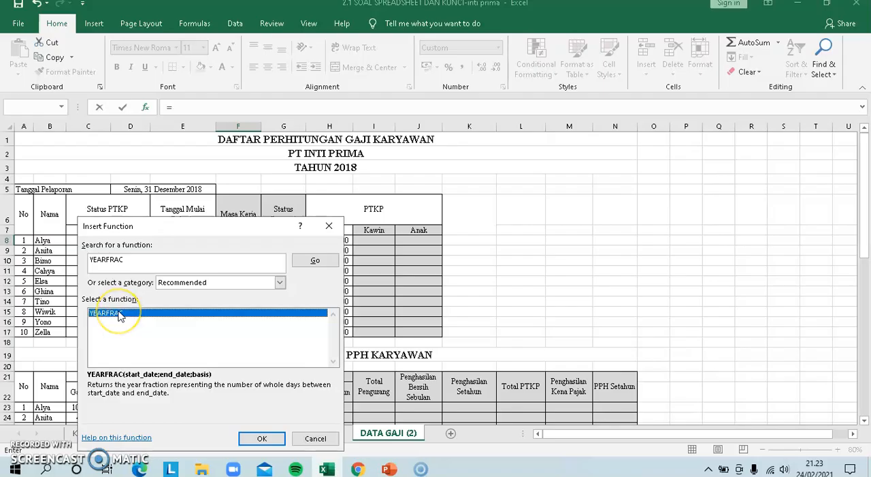
click(253, 441)
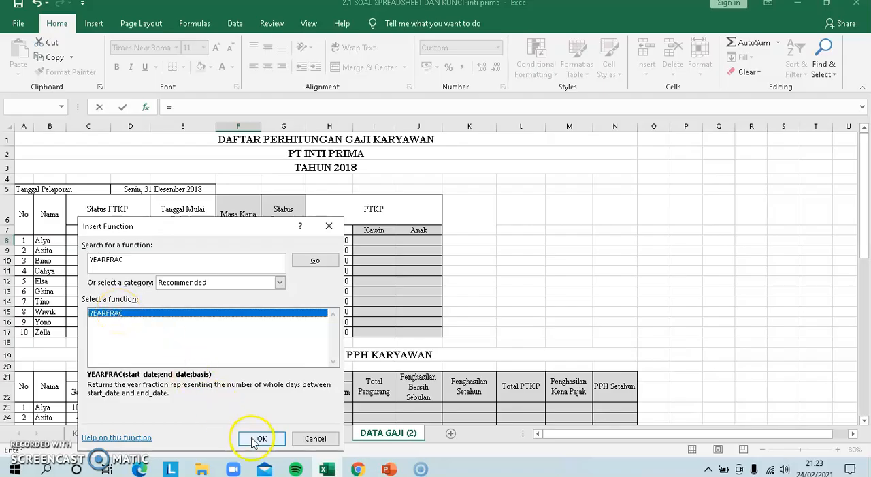
Set YEARFRAC's start date to E8 and its end date to the reporting date in D5, and accept the formula
drag(187, 252, 422, 236)
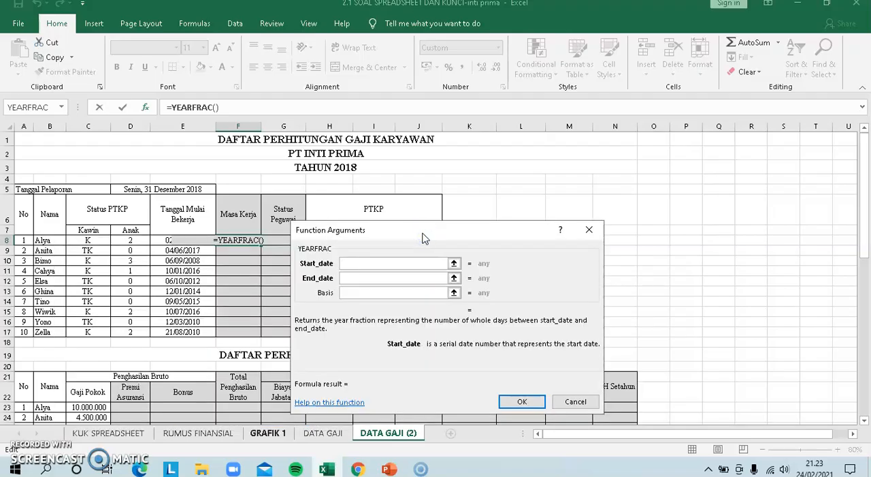
click(341, 265)
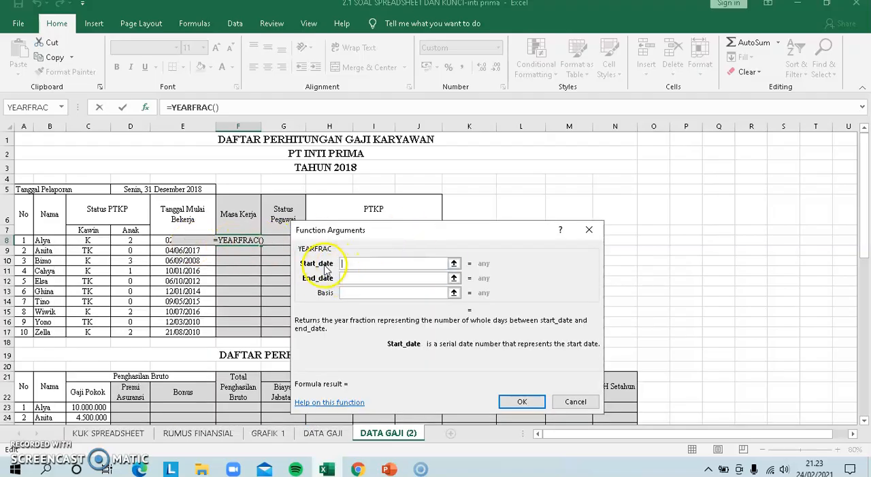
click(159, 241)
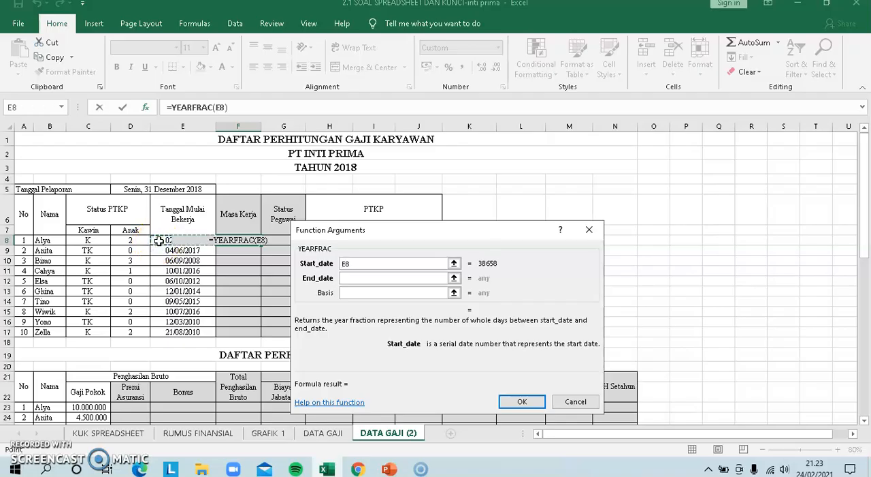
key(Tab)
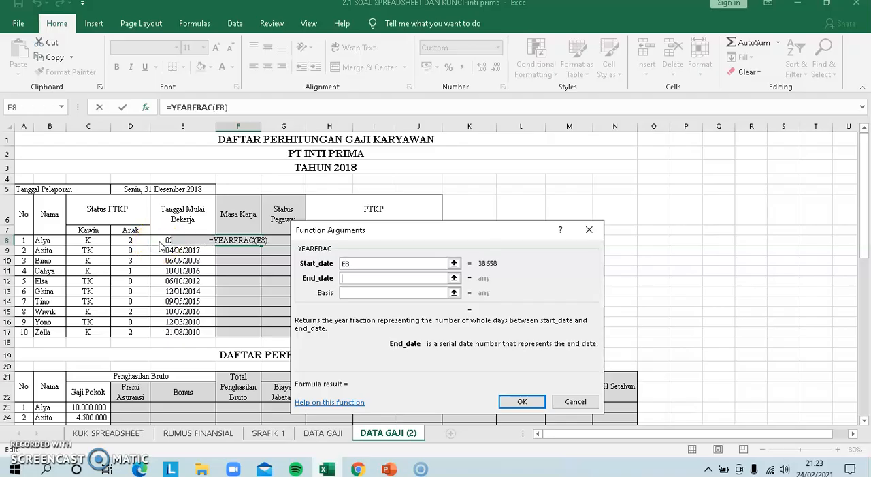
click(138, 190)
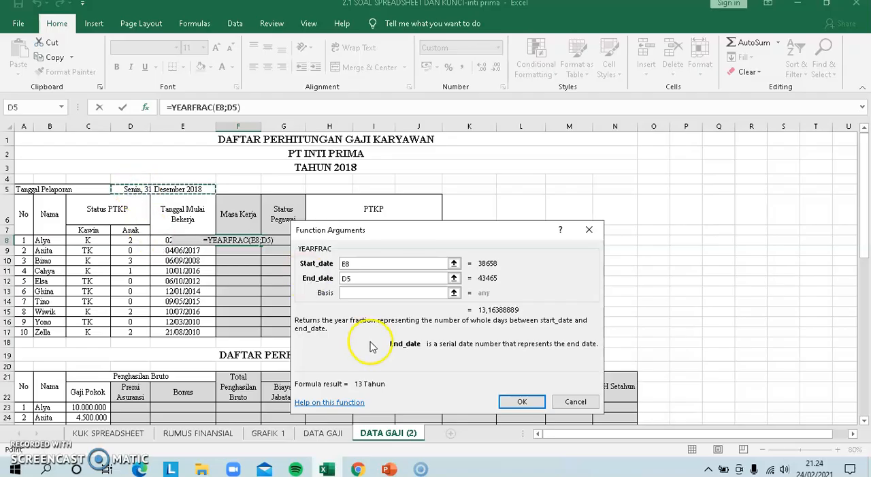
click(521, 401)
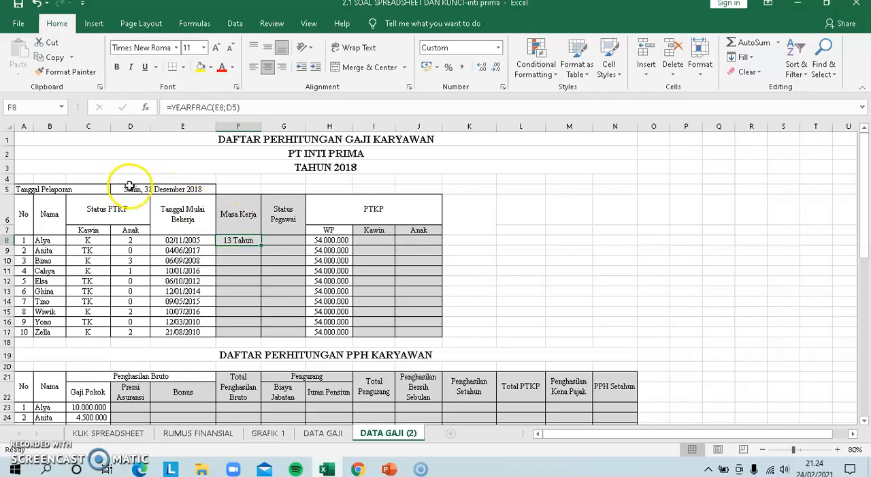
Make the end date reference absolute as $D$5 in F8's formula and fill the formula down to F17
click(225, 108)
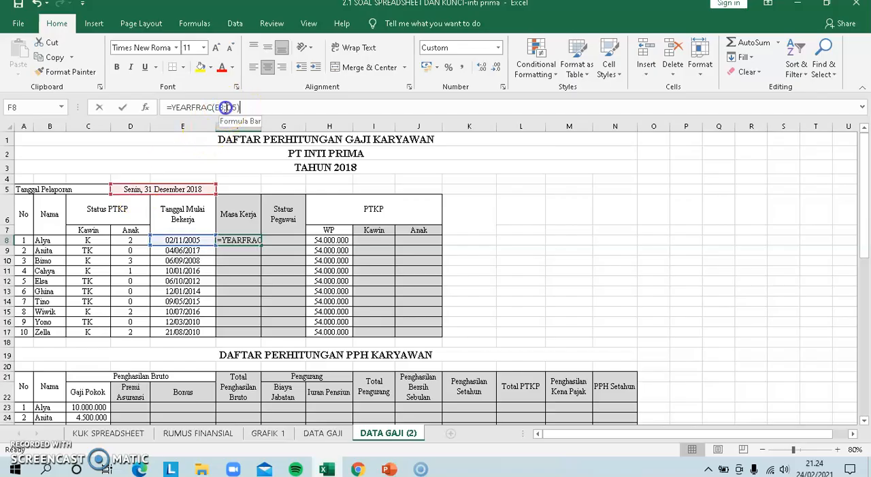
text($D$)
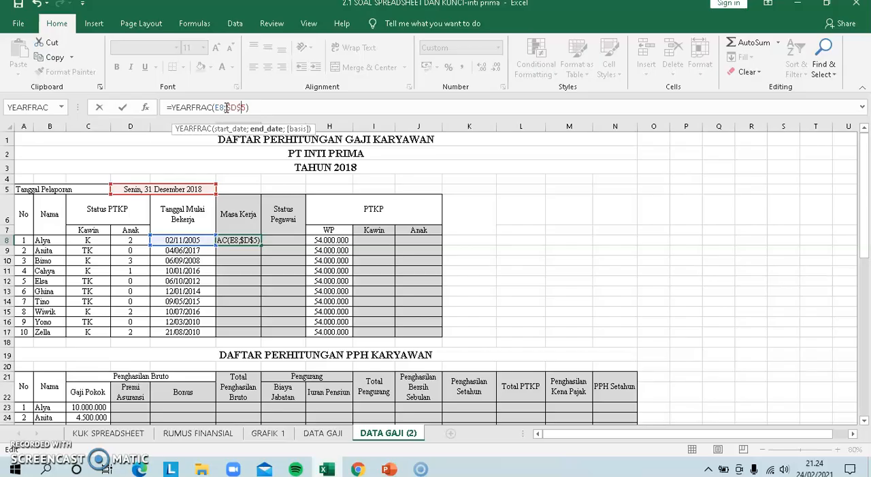
key(Return)
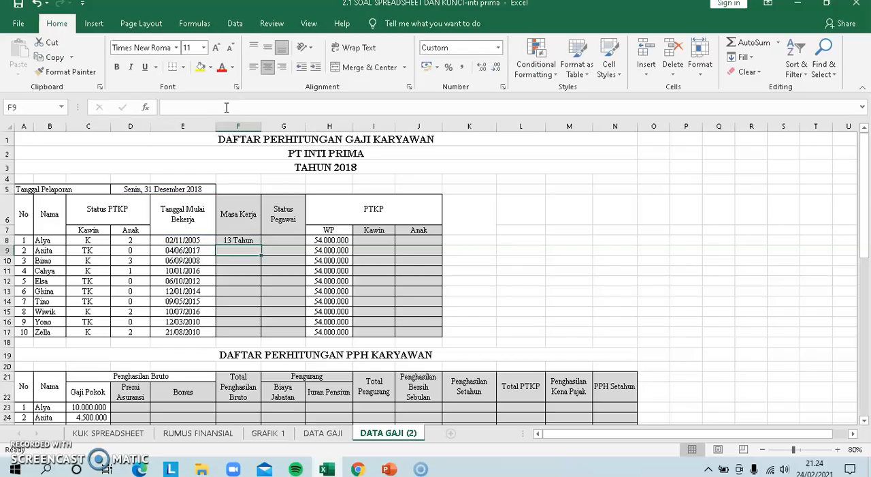
click(245, 239)
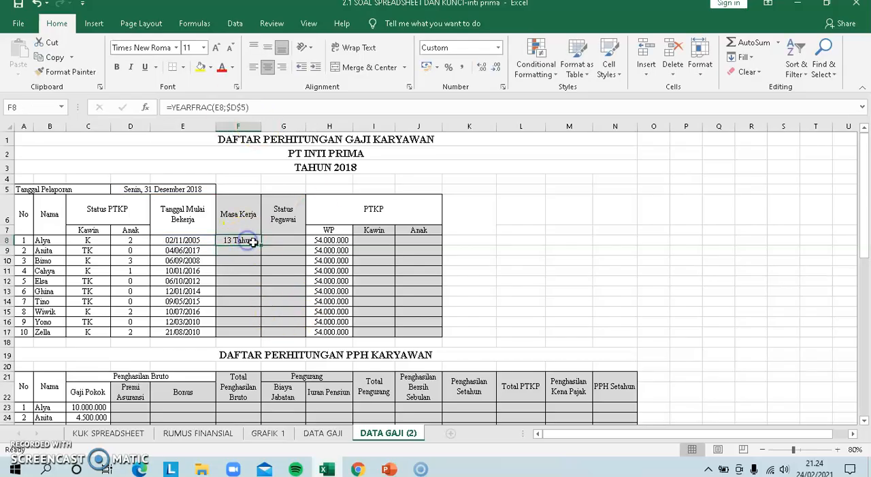
drag(260, 245, 258, 331)
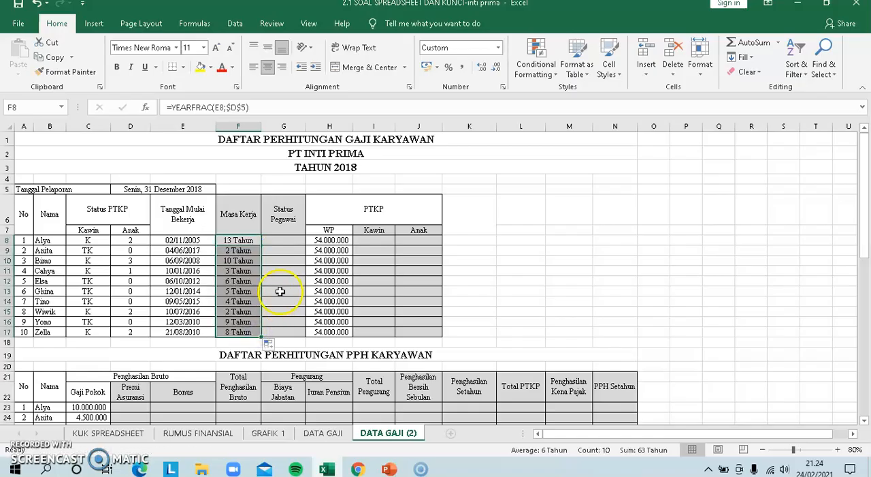
Apply the custom number format 0 "Tahun" to the Masa Kerja values in F8:F17
click(283, 263)
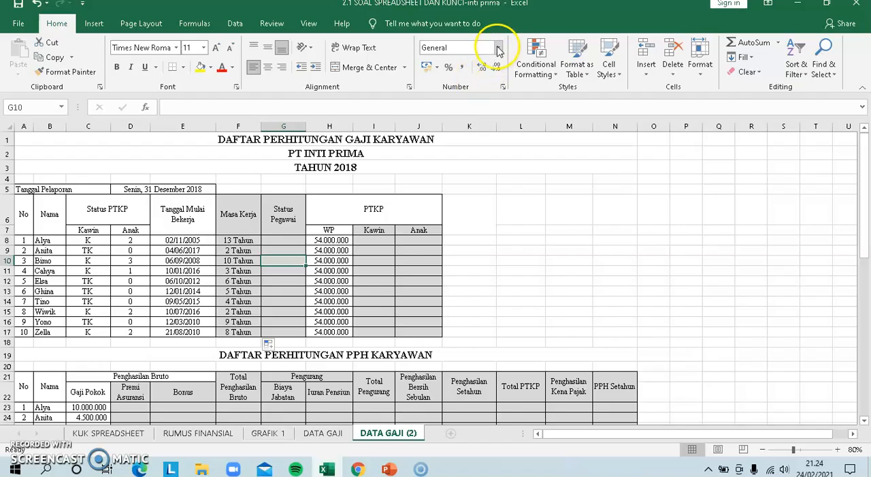
drag(241, 242, 240, 333)
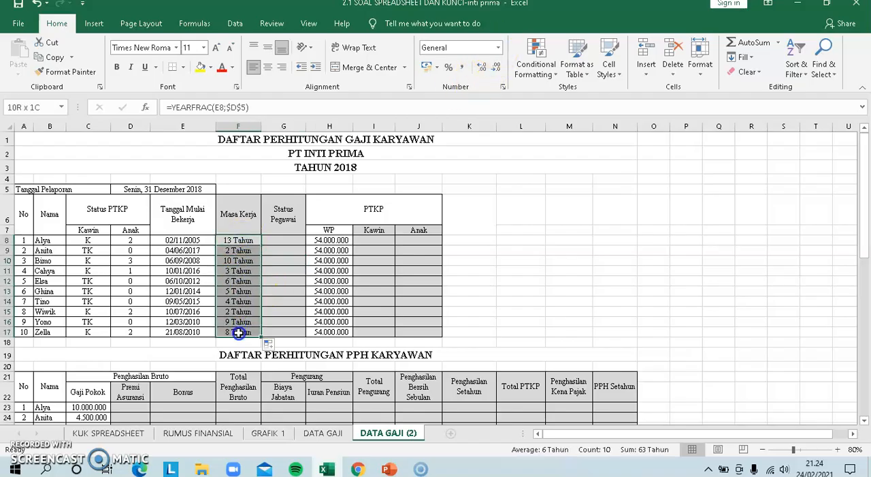
click(498, 49)
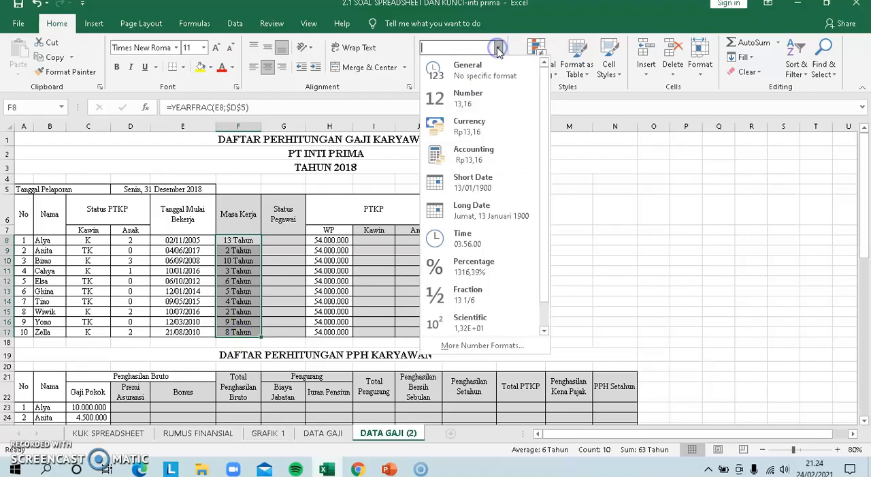
click(373, 163)
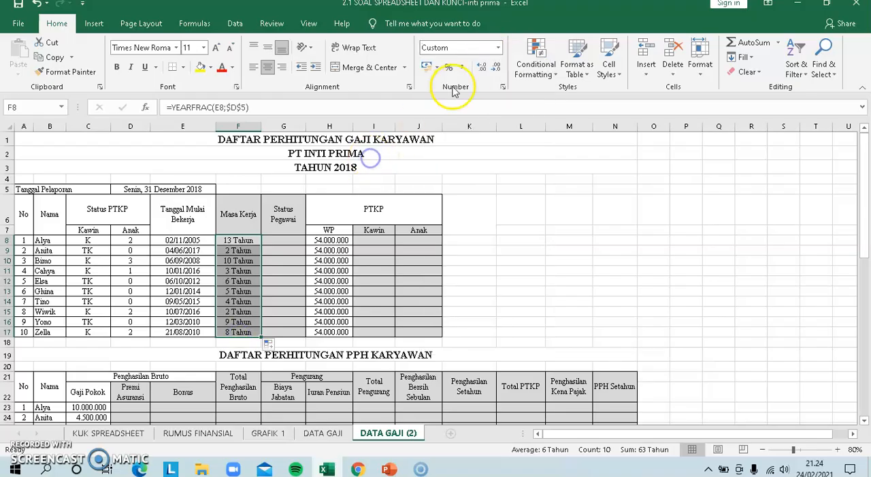
click(500, 49)
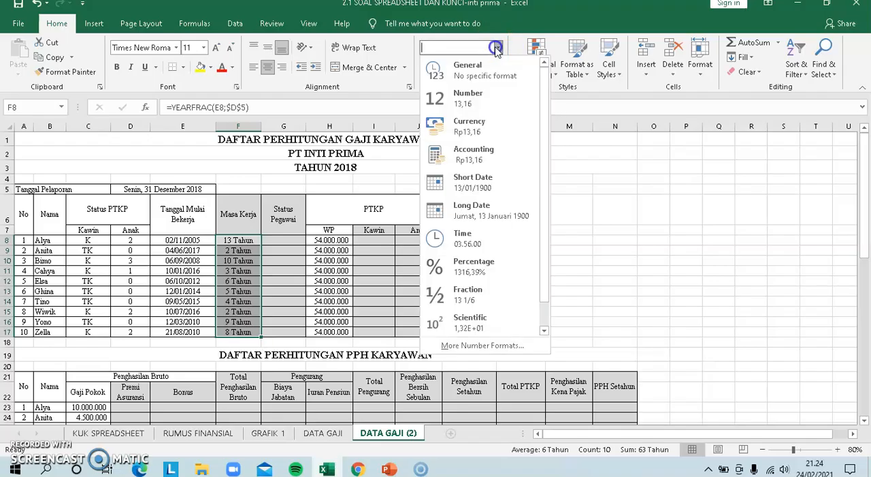
click(458, 352)
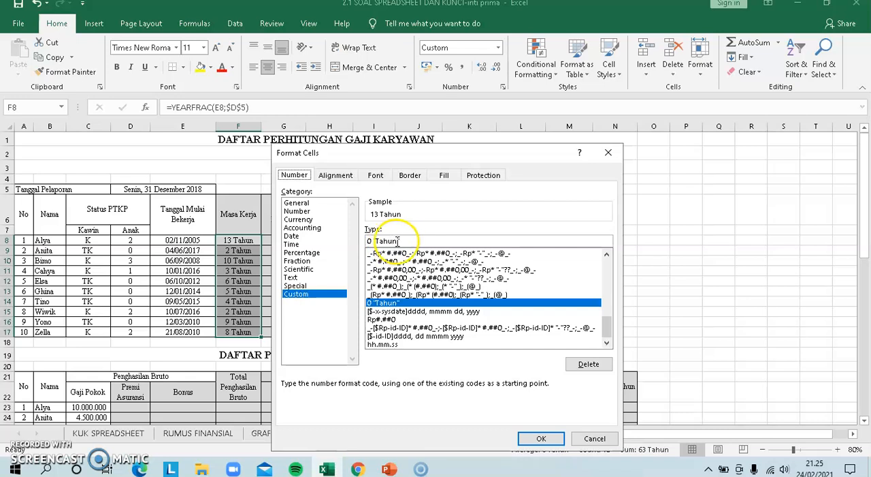
click(541, 439)
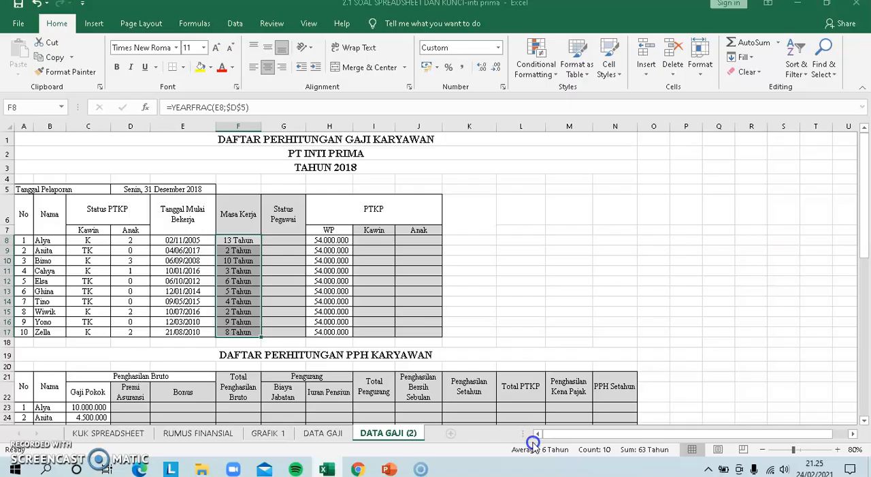
Check the Status Pegawai rule below the tables and insert the IF function in G8, the first Status Pegawai cell
click(280, 244)
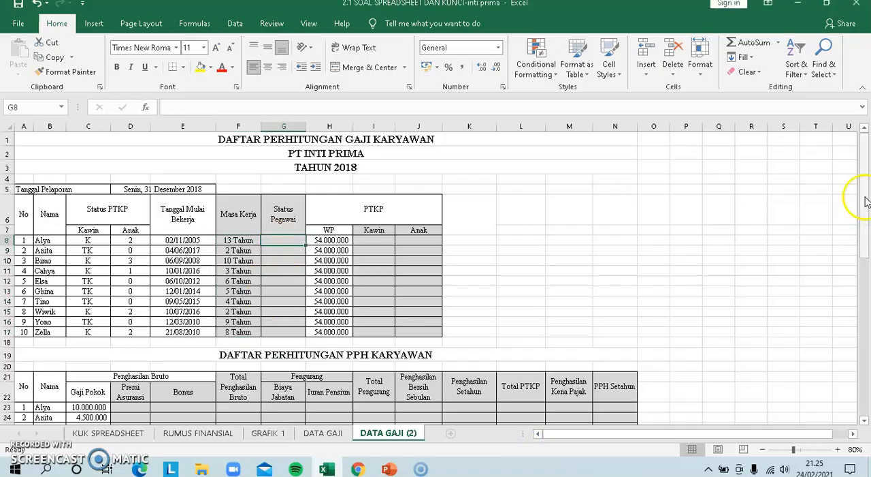
drag(864, 197, 866, 218)
drag(868, 321, 866, 343)
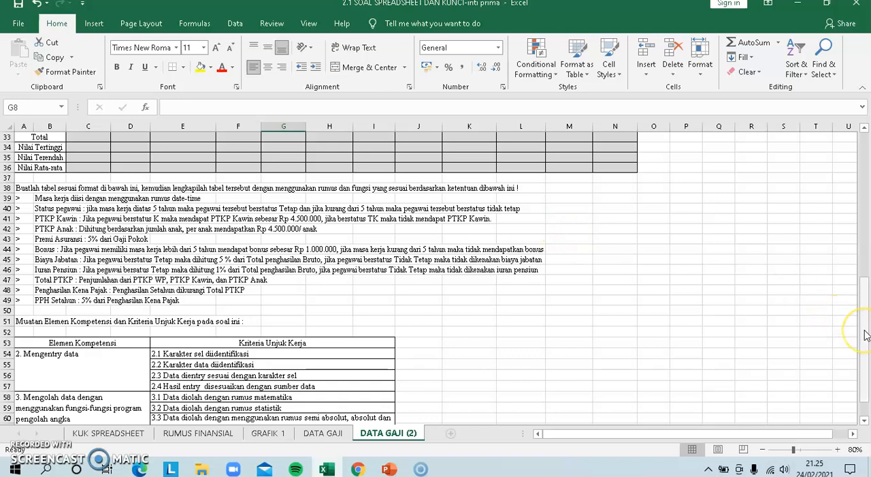
drag(866, 335, 867, 235)
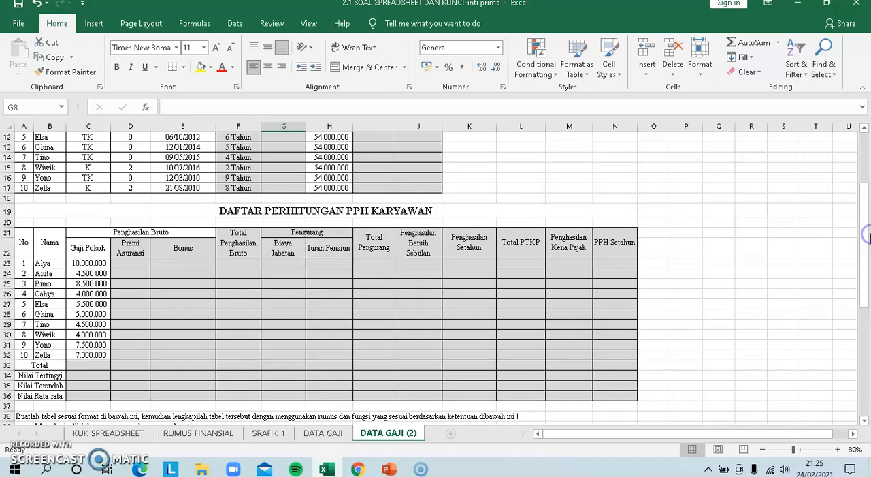
click(866, 173)
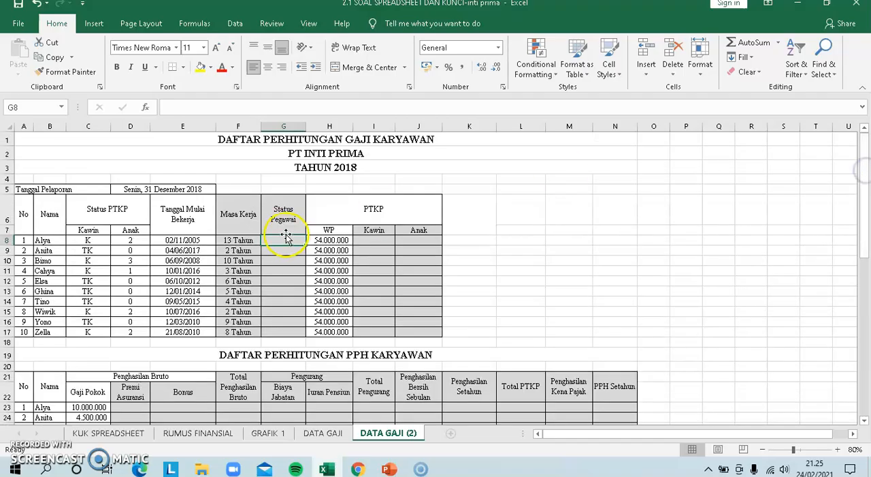
text(=)
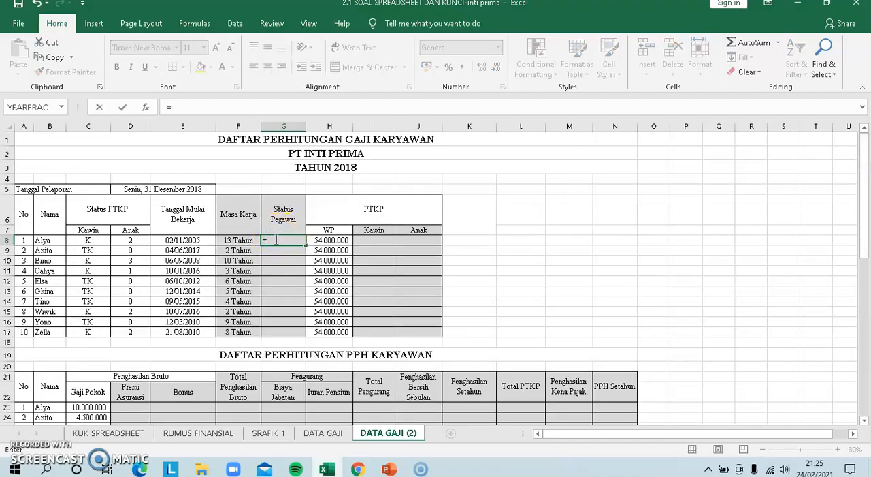
click(62, 107)
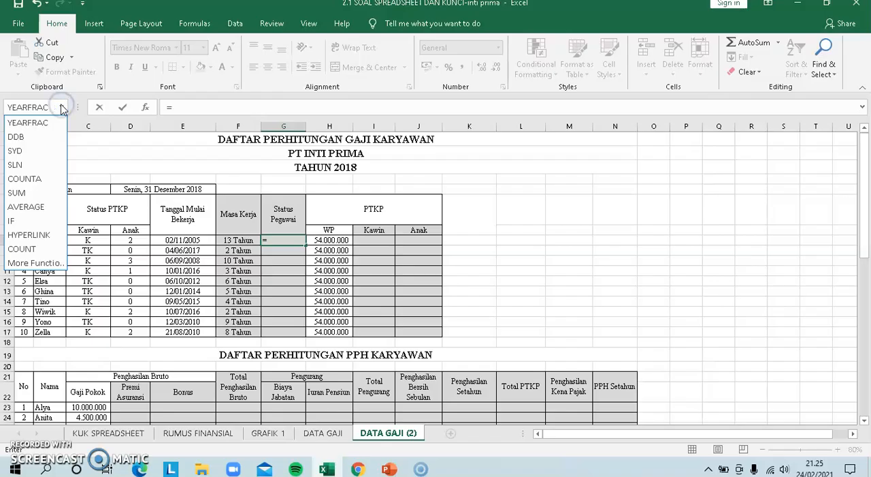
click(14, 220)
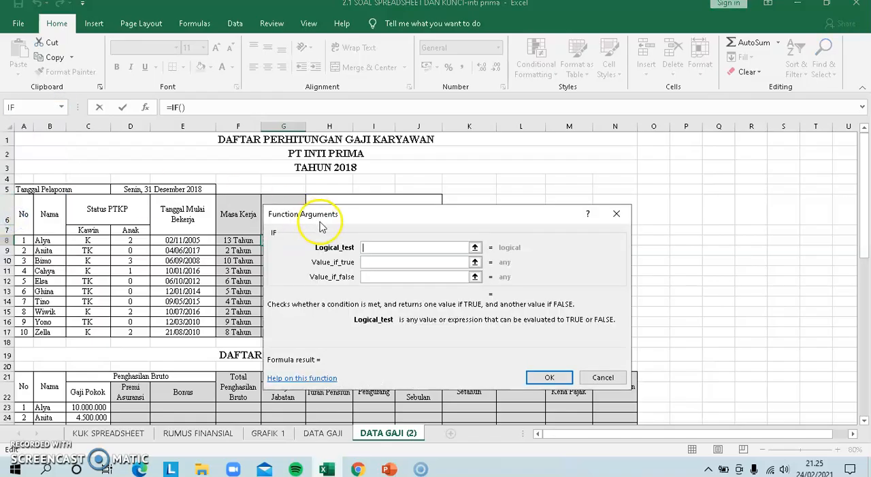
drag(367, 216, 451, 214)
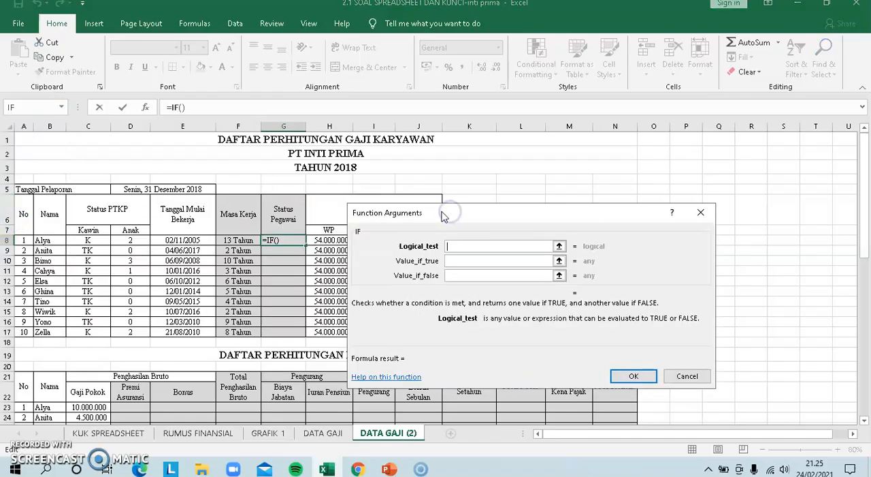
Set the IF test to F8>5, returning "Tetap" when true and "Tidak Tetap" when false, and accept the formula
click(231, 242)
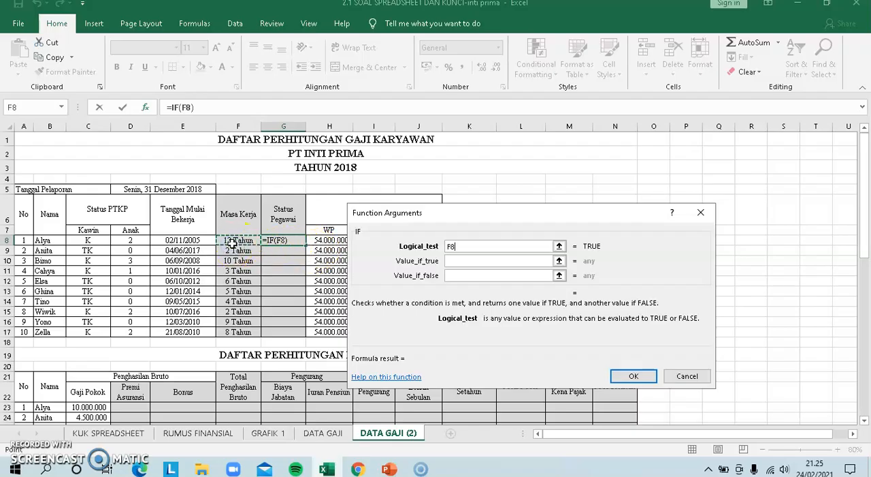
text(>5)
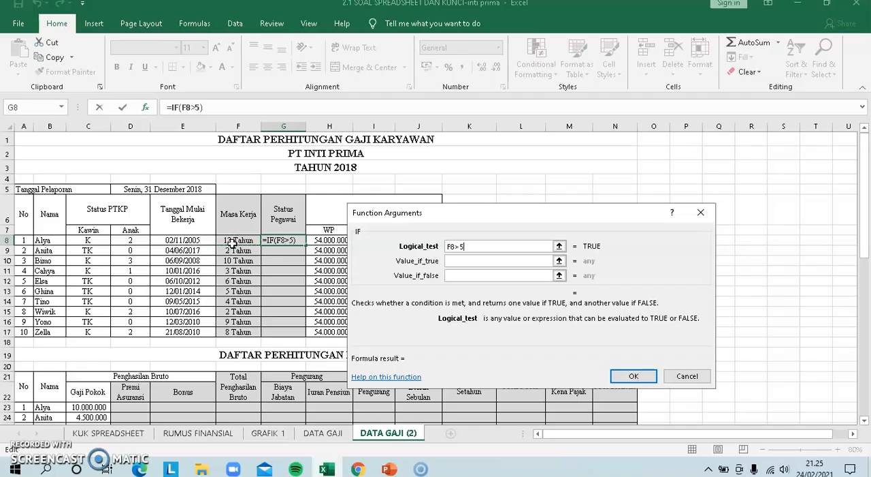
key(Tab)
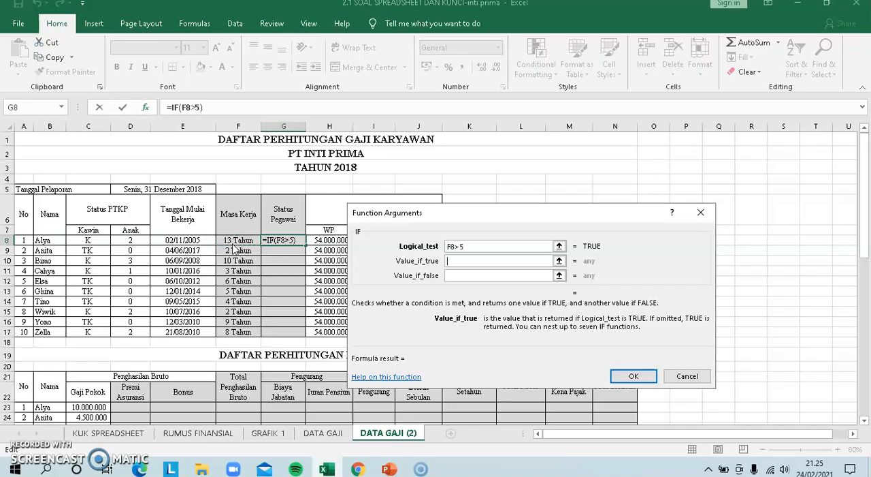
text(PEGAW)
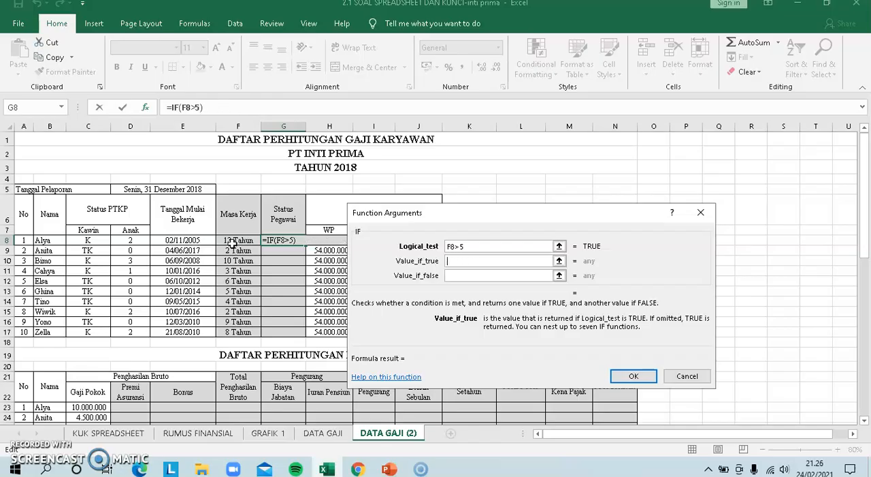
text(p)
key(Tab)
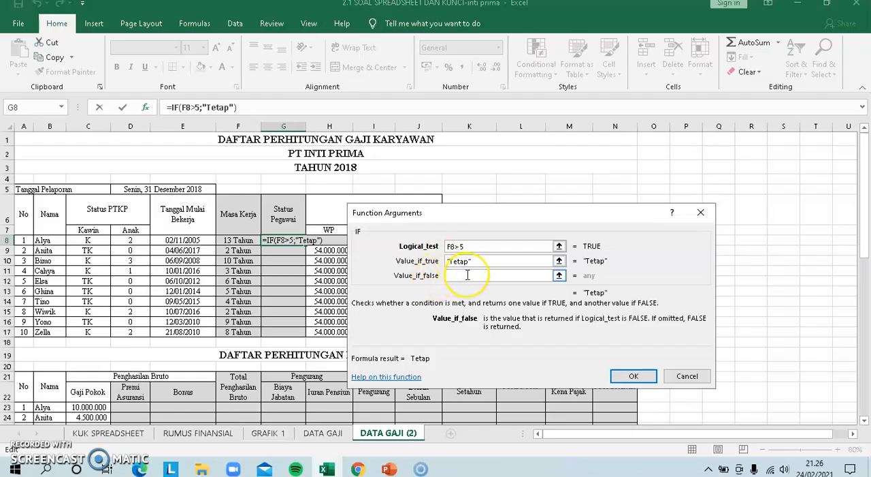
text(Tidak )
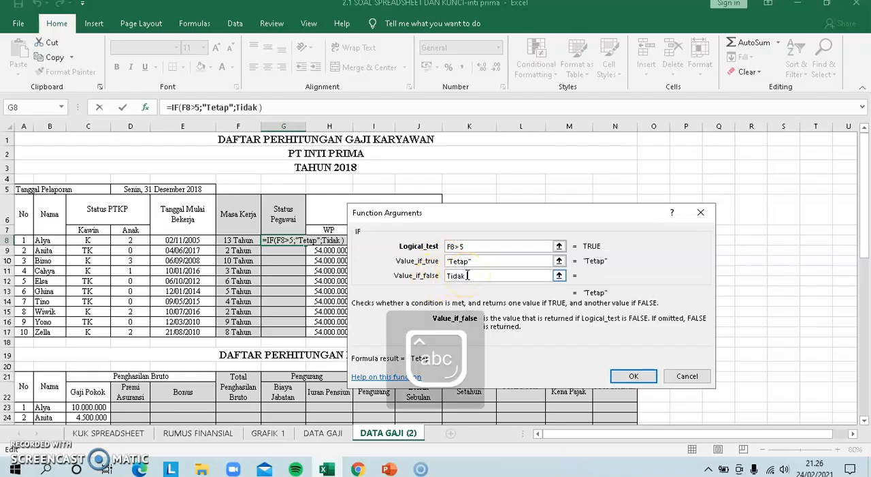
text(Tetap)
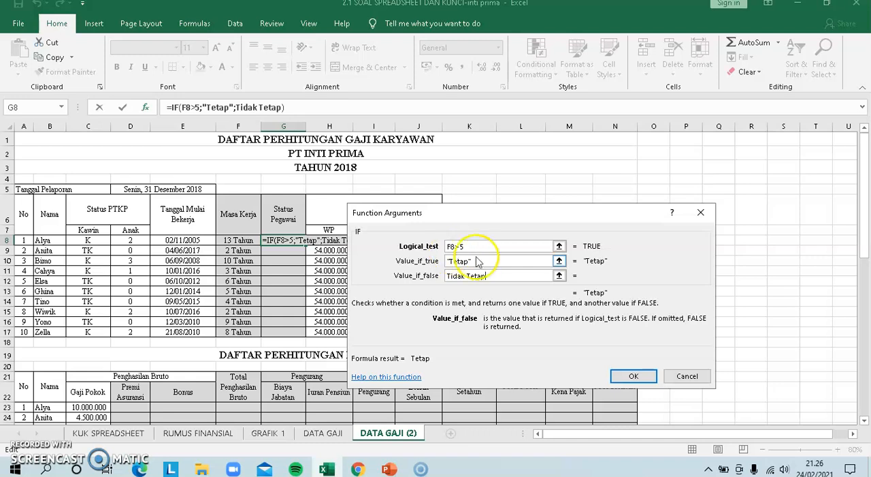
click(632, 376)
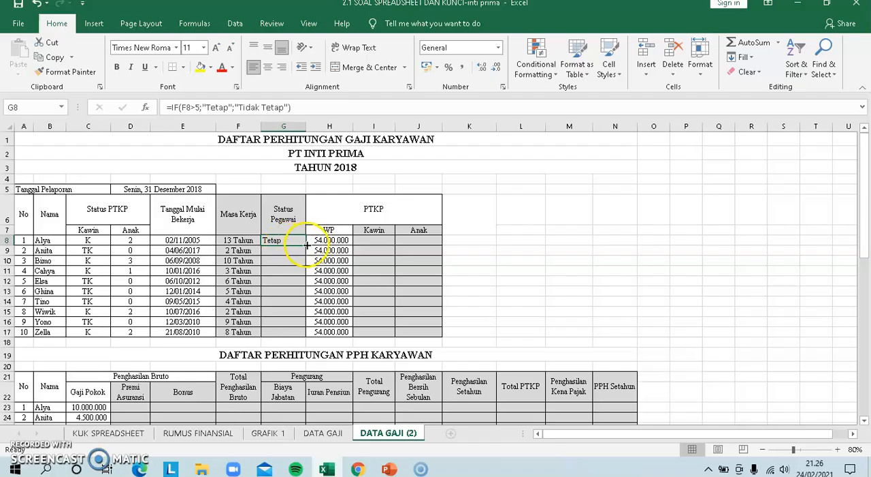
Fill the Status Pegawai formula from G8 down to G17 and check the filled cells against Masa Kerja
drag(307, 245, 295, 336)
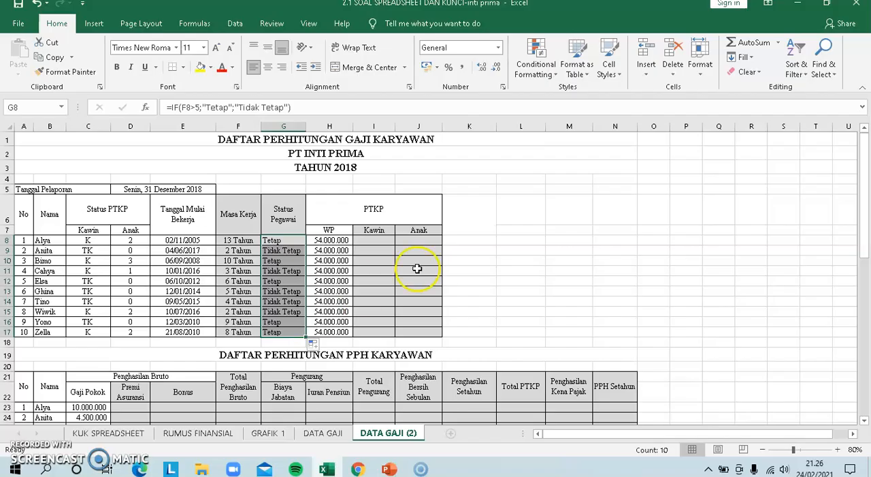
click(292, 271)
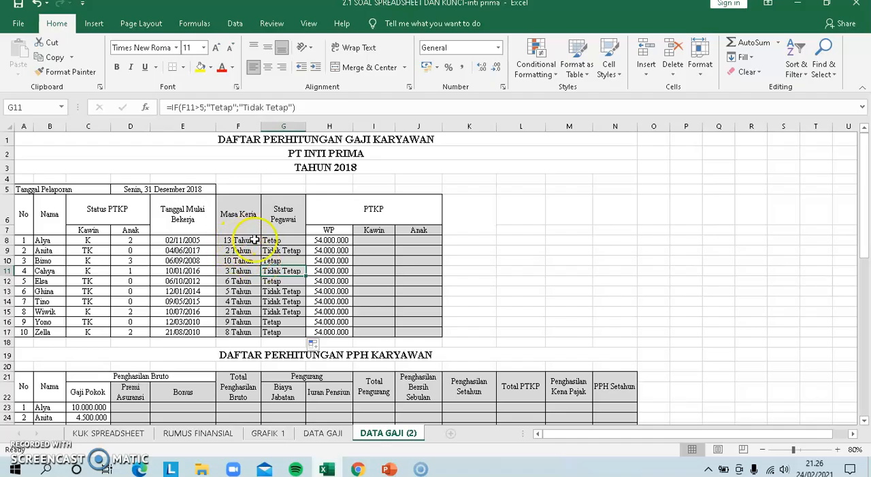
click(292, 240)
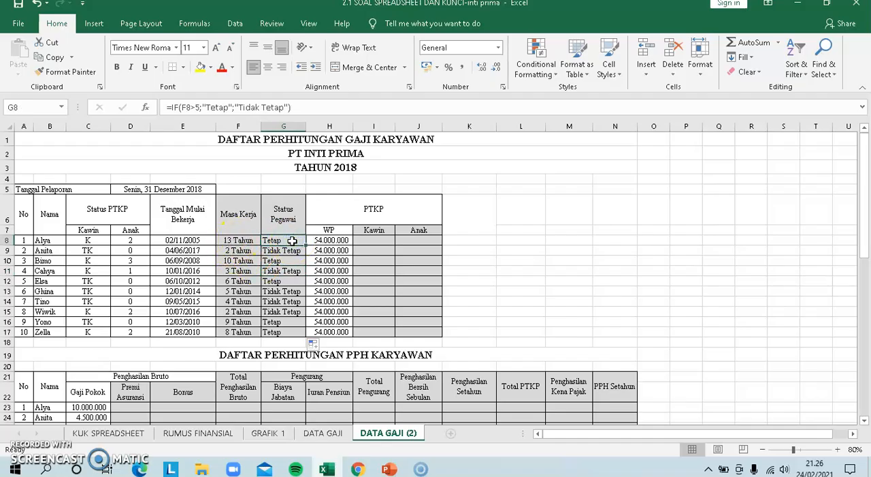
key(Down)
key(Down)
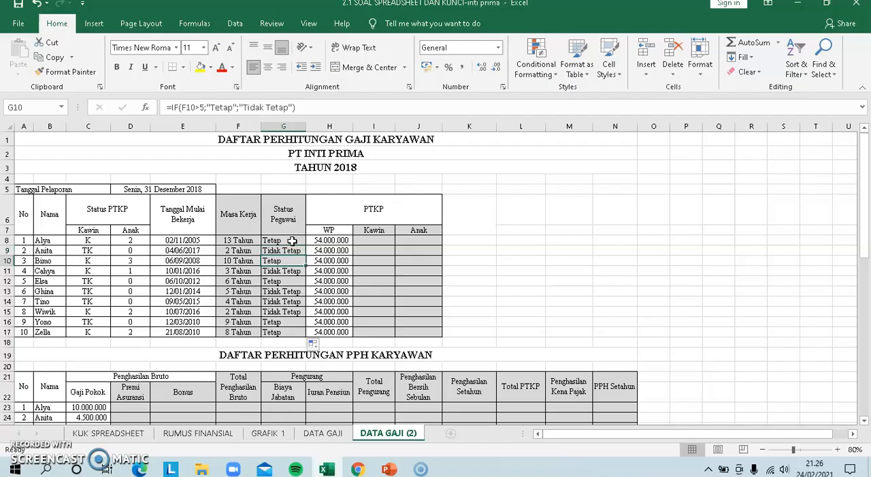
key(Down)
key(Down)
key(Down)
key(Down)
key(Down)
key(Down)
key(Down)
key(Down)
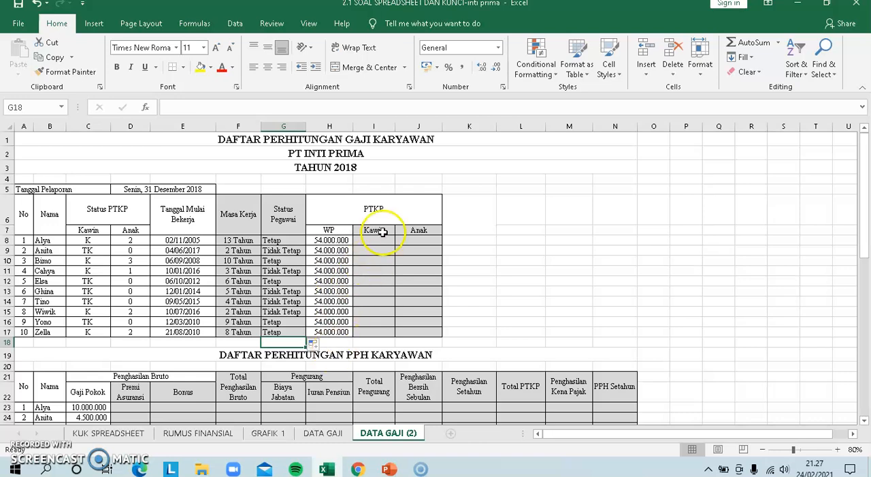
Check the PTKP Kawin rule and the Kawin status codes, and insert the IF function in I8, the first PTKP Kawin cell
drag(371, 241, 409, 239)
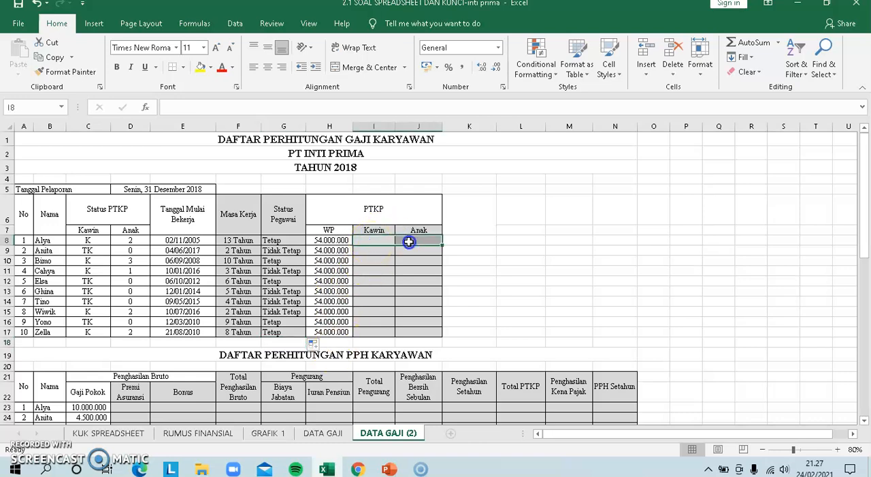
drag(863, 167, 867, 260)
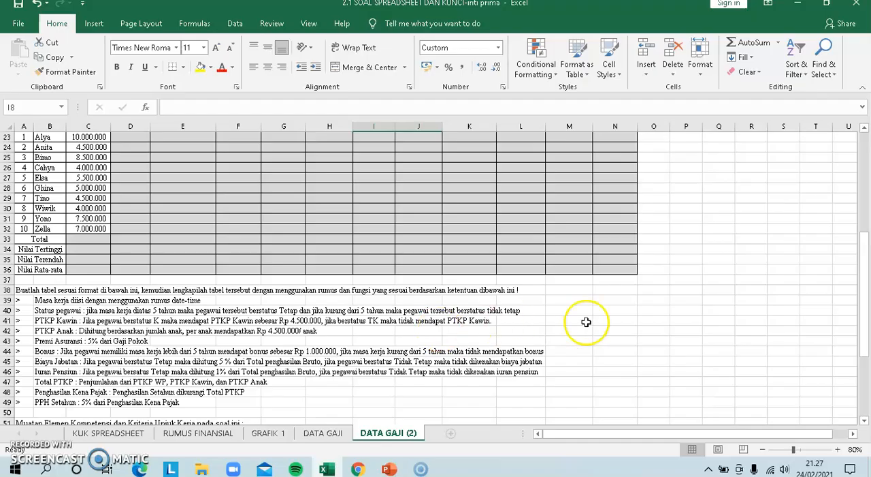
drag(863, 327, 868, 170)
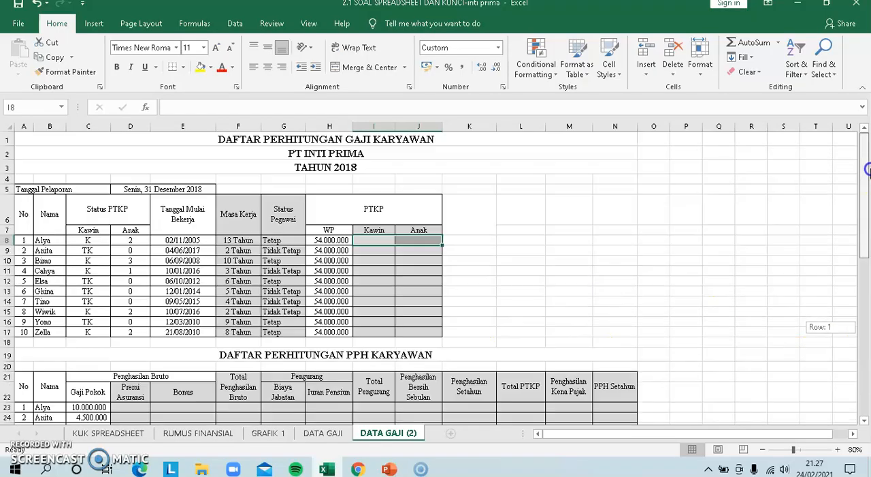
click(93, 242)
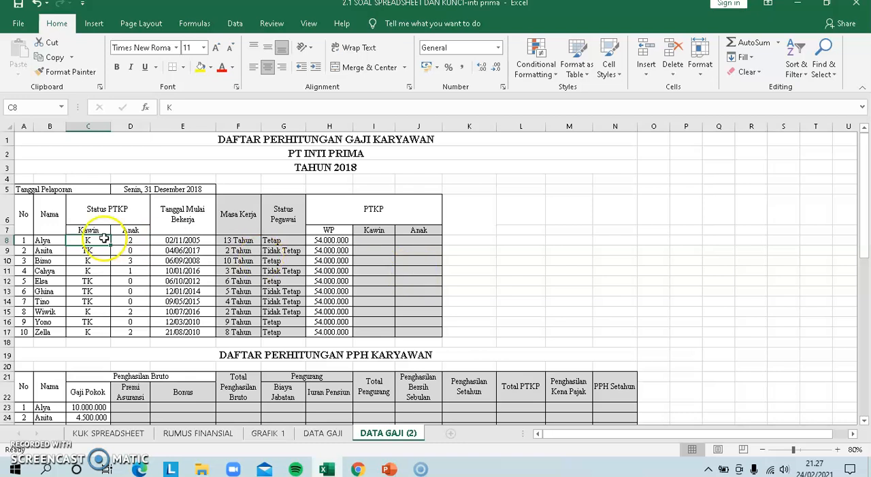
click(87, 251)
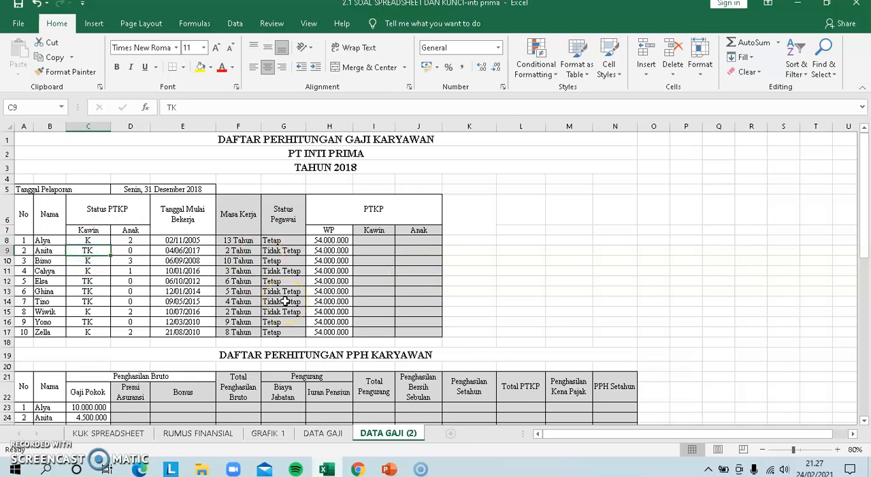
click(374, 240)
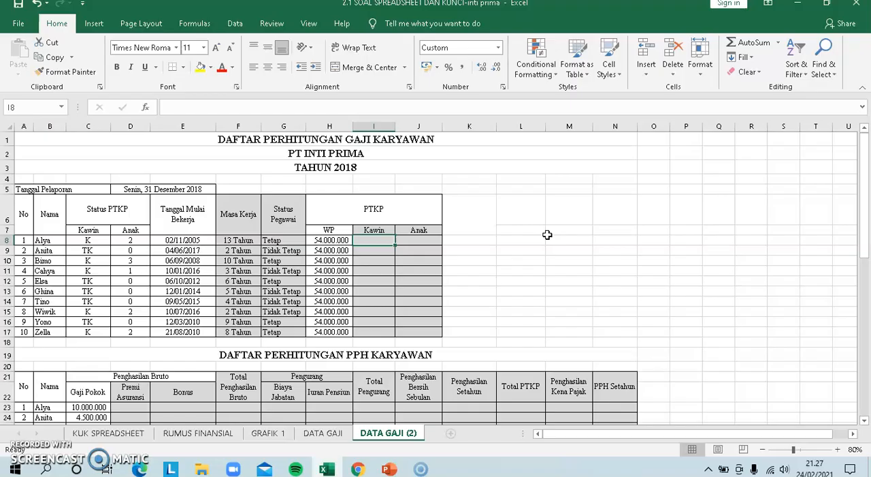
text(=)
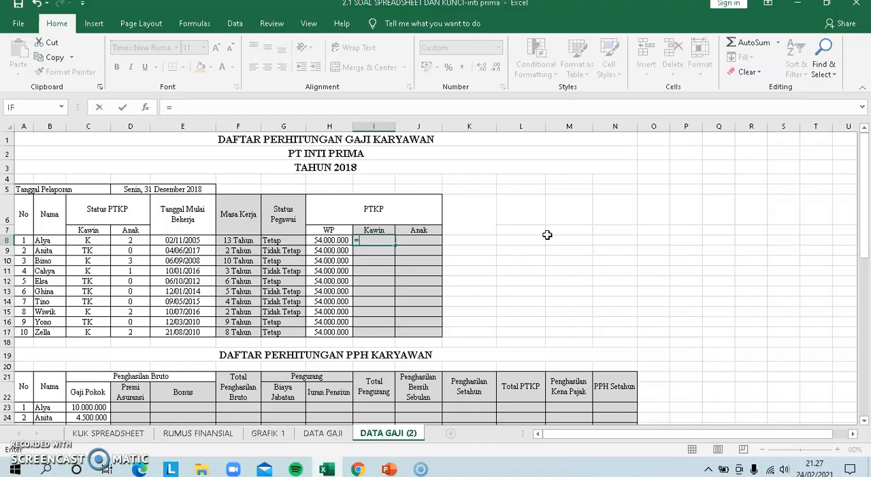
click(10, 108)
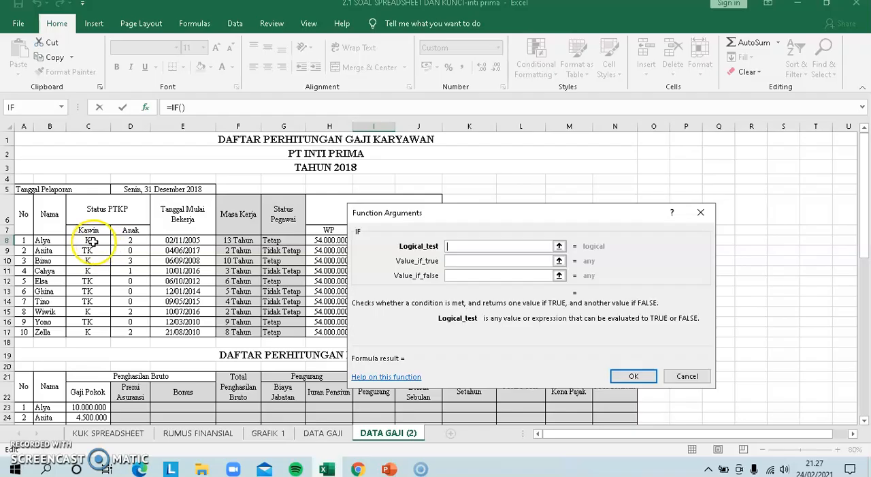
Set the logical test of I8's IF function to C8="K"
click(90, 241)
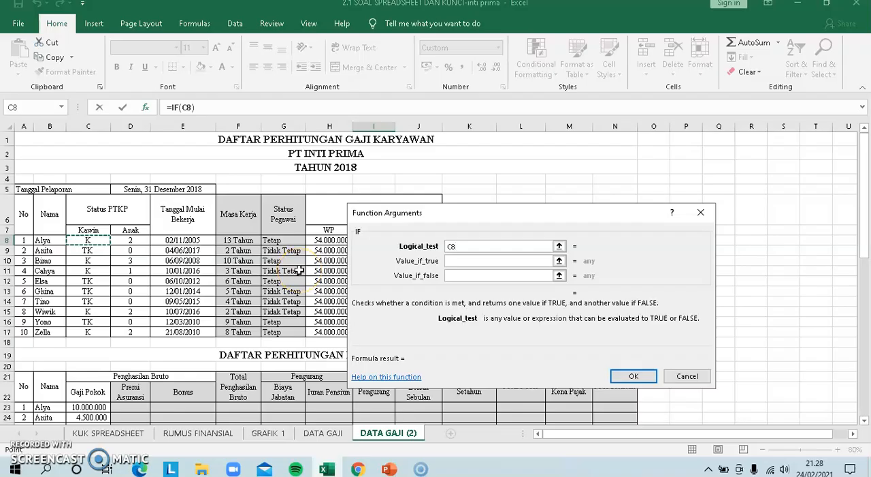
text(=)
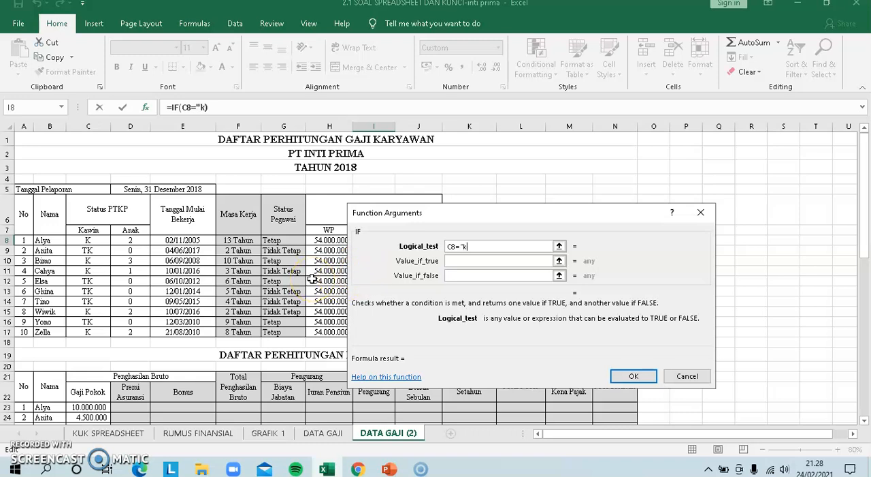
text("K")
click(467, 247)
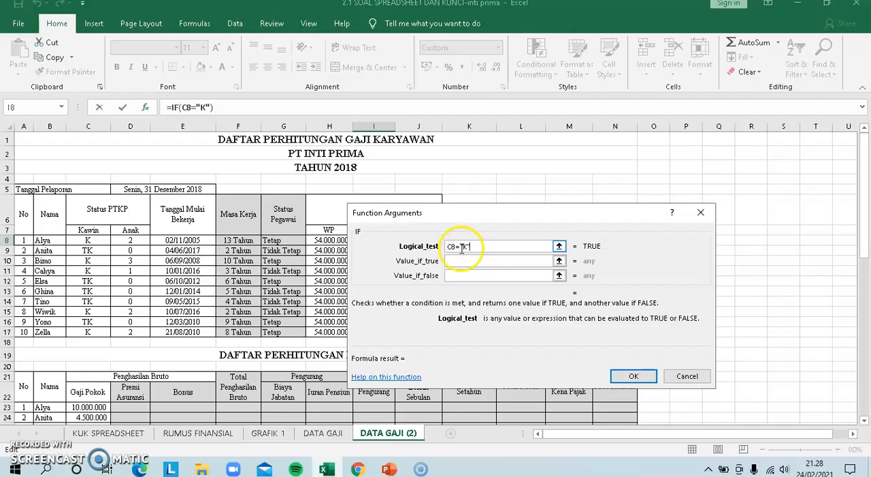
Make I8's IF function return 4500000 when true and 0 when false, and accept the formula
click(461, 261)
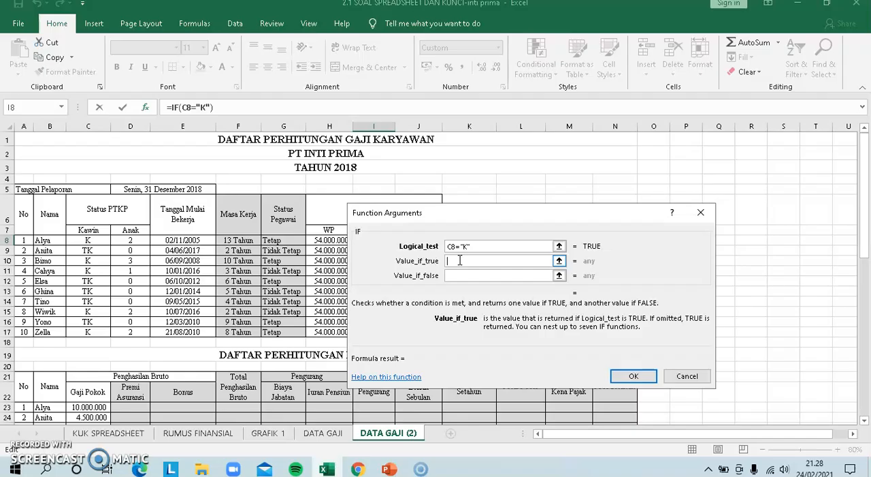
click(460, 247)
click(460, 265)
text(4500000)
click(453, 276)
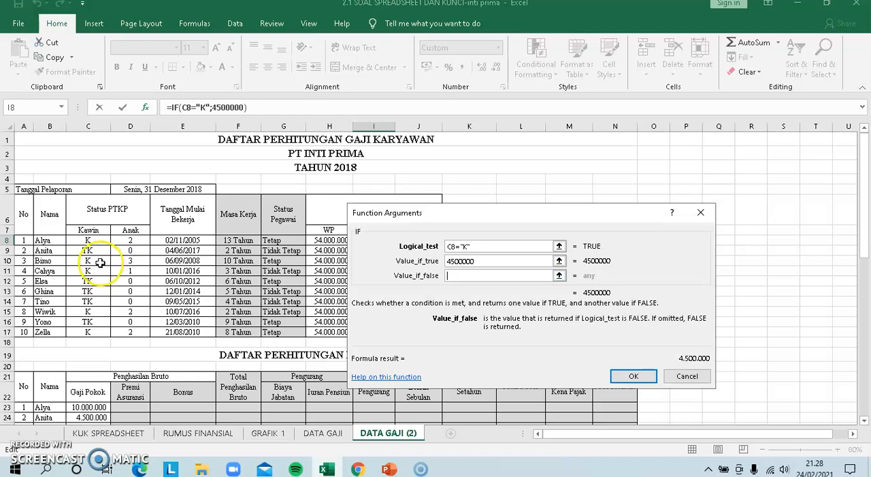
text(0)
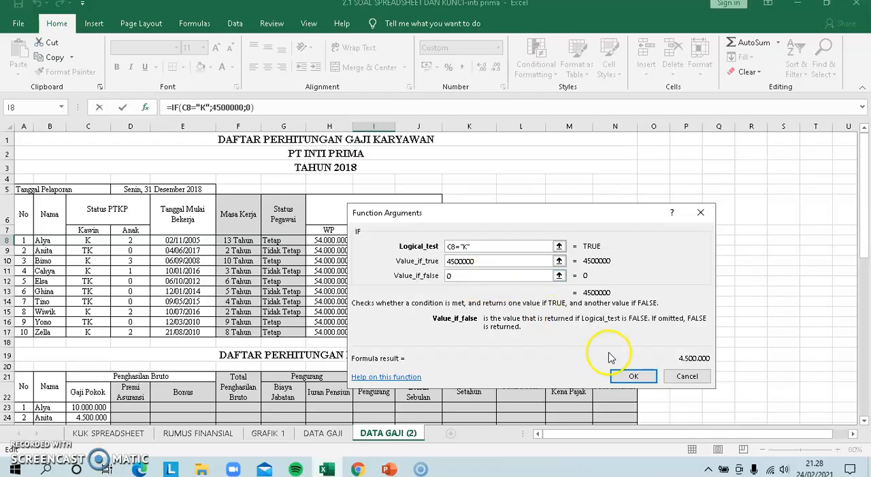
click(631, 379)
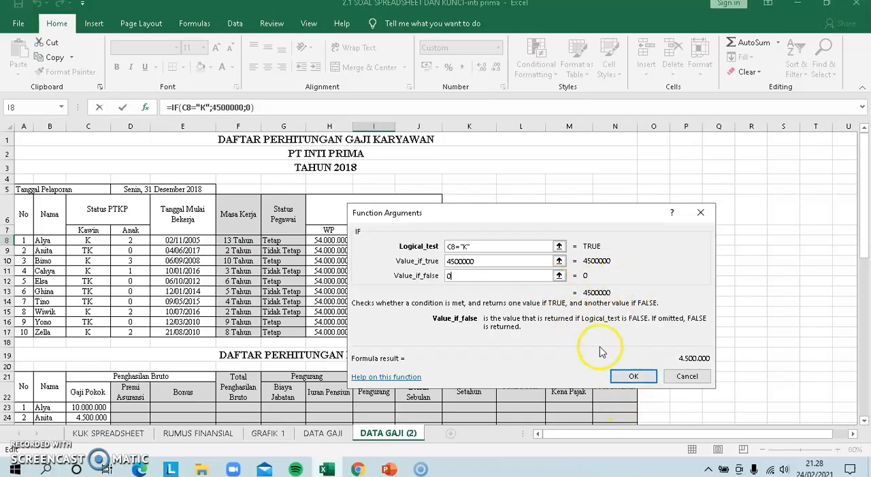
click(623, 376)
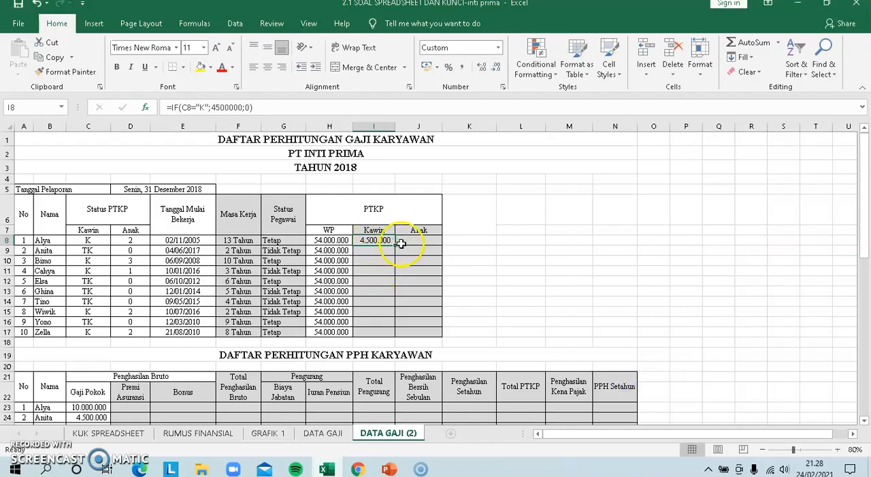
Fill the PTKP Kawin formula from I8 down to I17 and check the results against the Kawin status codes
drag(396, 246, 383, 337)
click(373, 280)
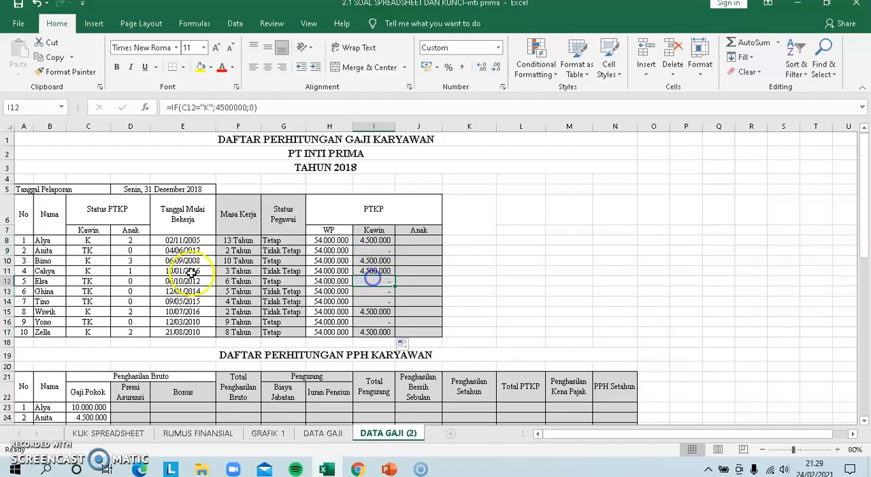
click(91, 246)
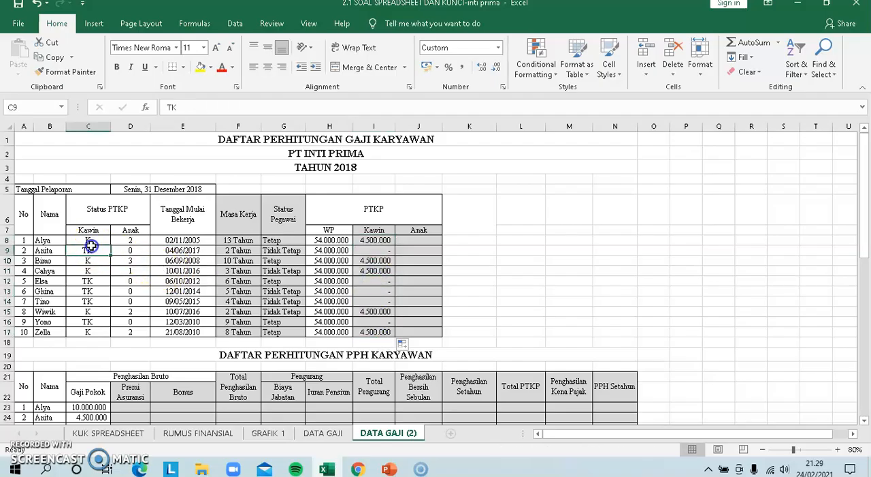
click(372, 251)
key(Up)
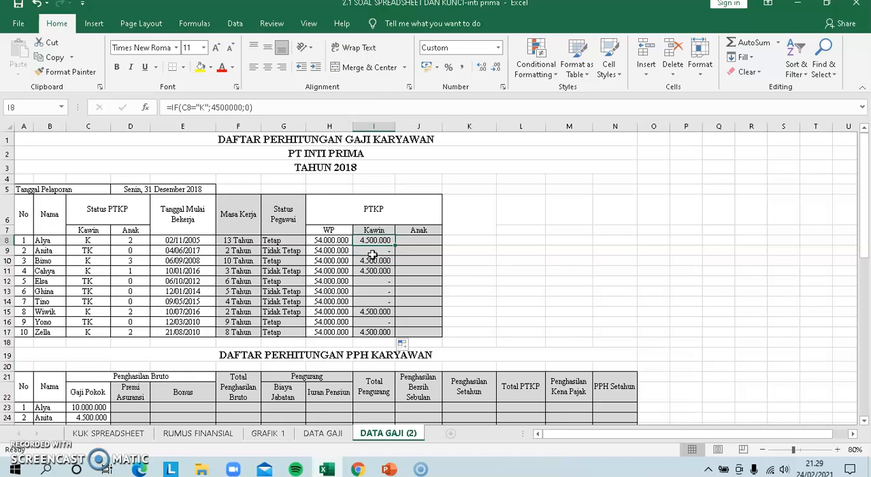
key(Left)
key(Left)
key(Left)
key(Left)
key(Left)
key(Left)
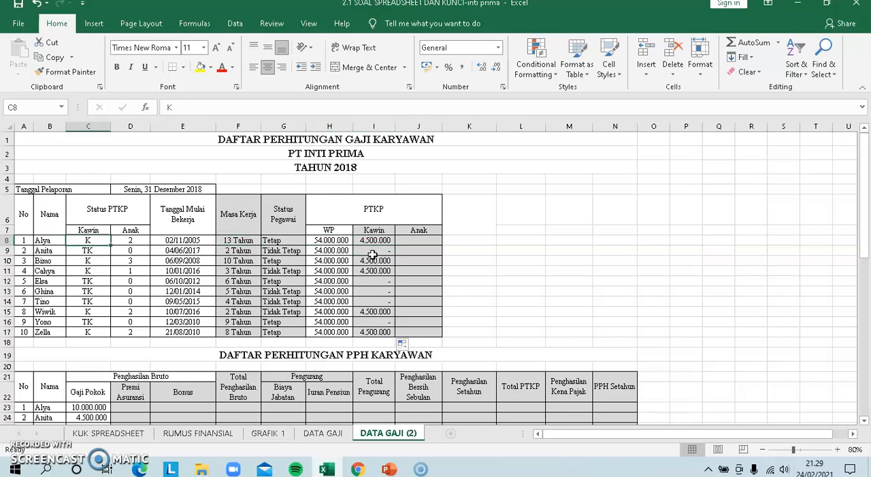
key(Right)
key(Right)
key(Right)
key(Right)
key(Right)
key(Right)
key(Right)
key(Left)
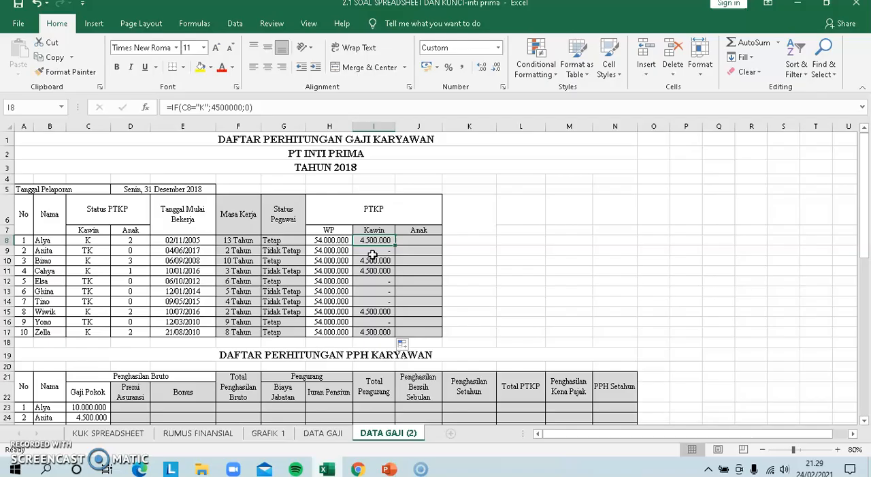
Check the PTKP Anak rule and enter the formula =D8*4500000 in J8, the first PTKP Anak cell
click(410, 238)
drag(865, 211, 865, 303)
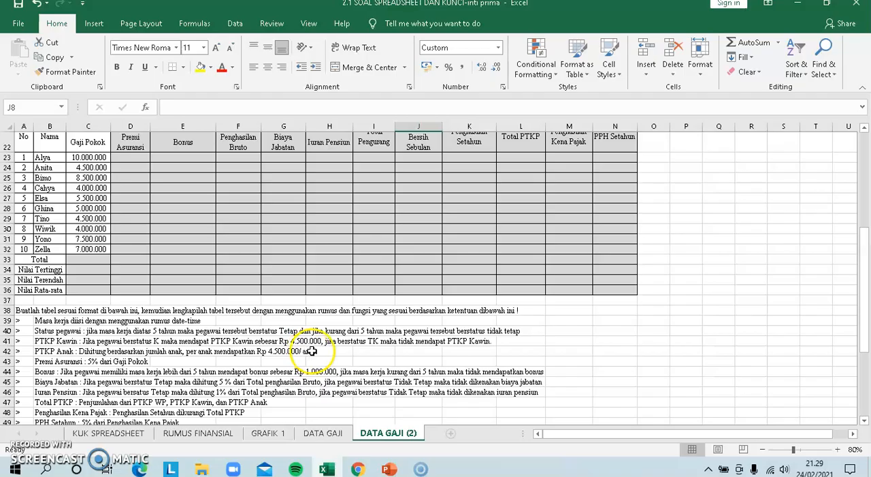
drag(866, 310, 866, 195)
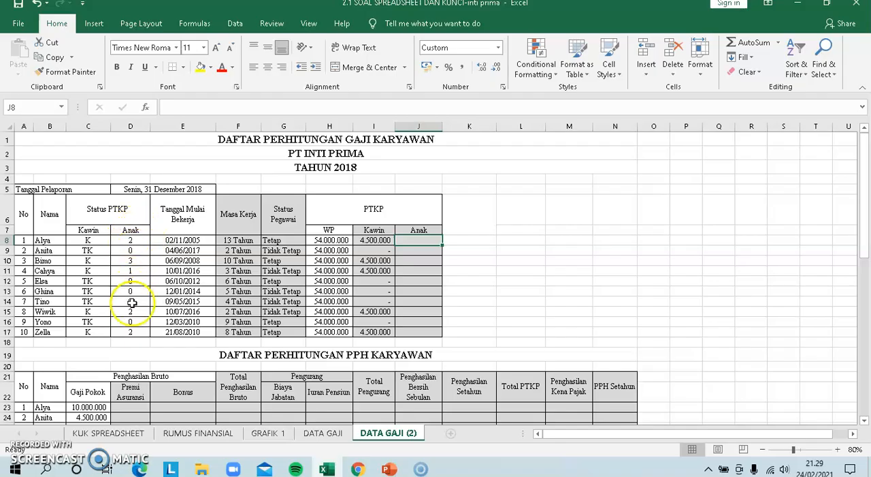
click(408, 239)
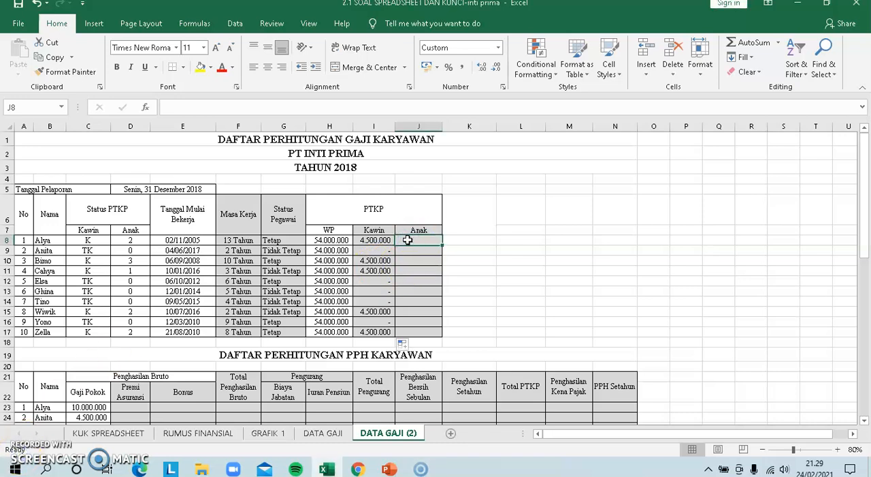
text(=)
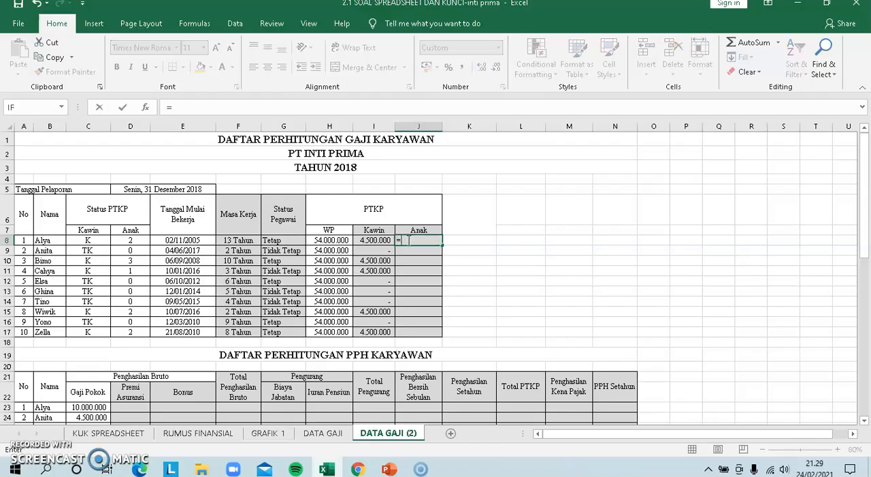
click(128, 241)
text(*)
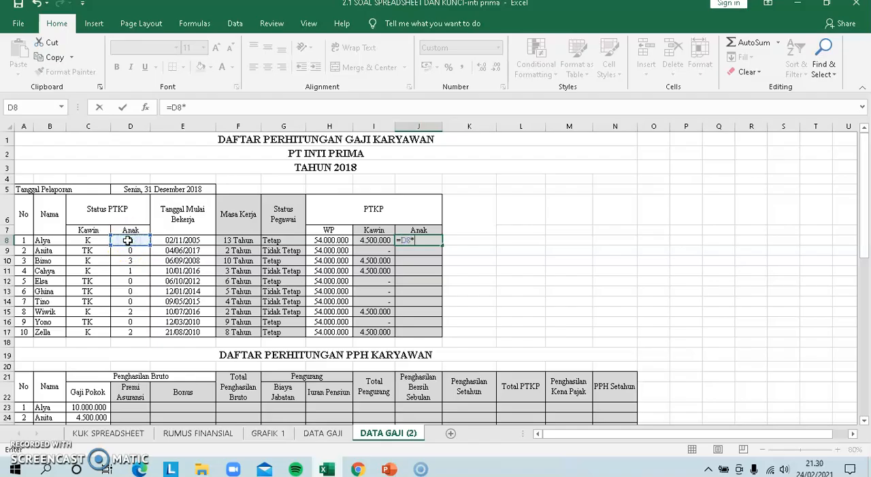
drag(863, 202, 867, 277)
drag(868, 168, 867, 169)
key(Return)
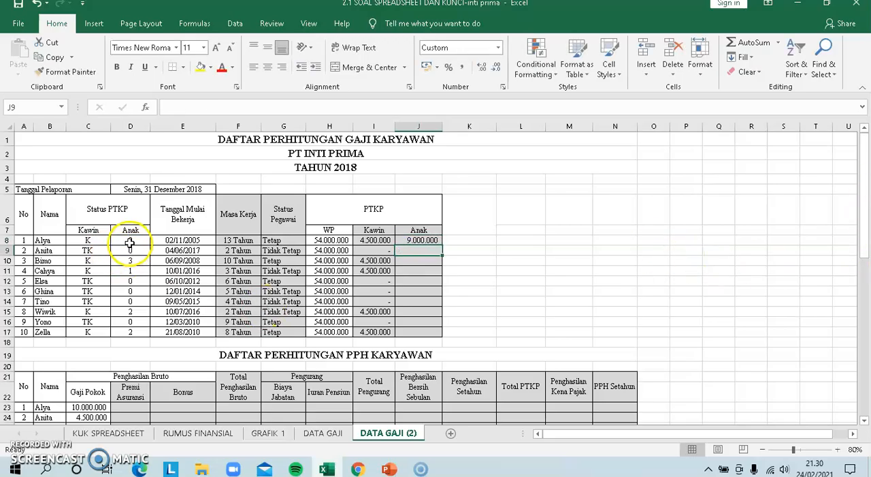
Fill the PTKP Anak formula from J8 down to J17
click(422, 241)
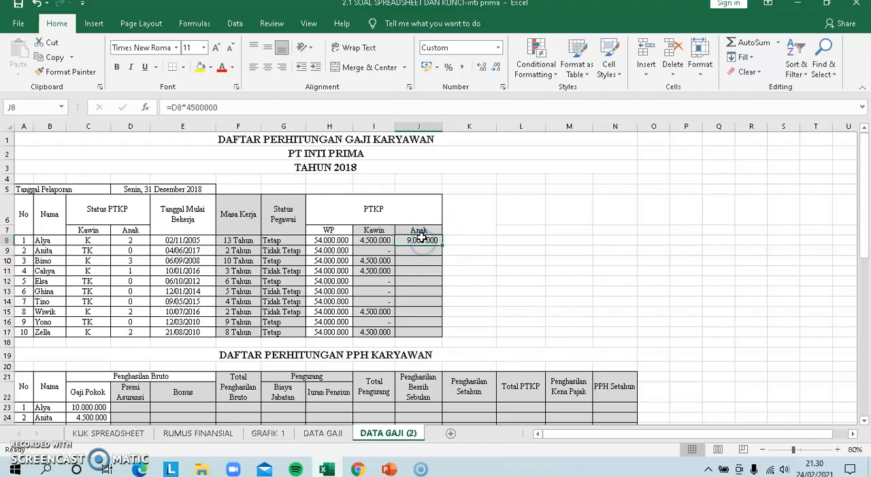
drag(442, 246, 442, 333)
click(456, 271)
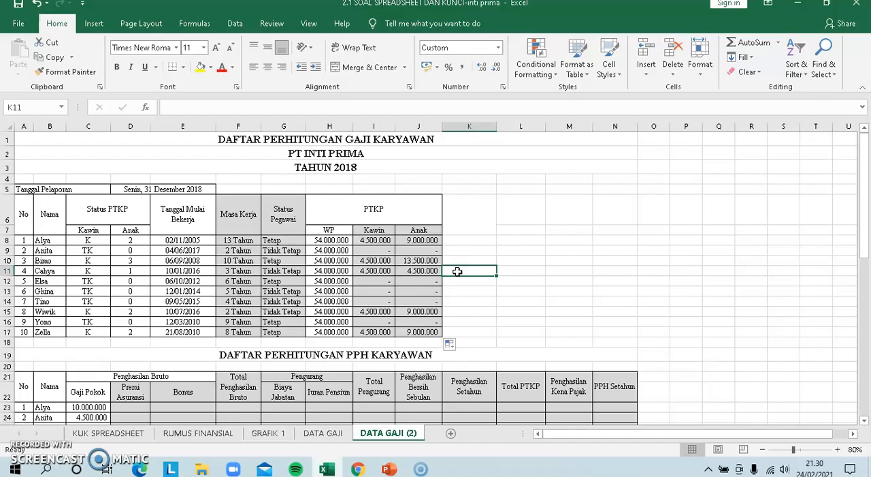
Check the Premi Asuransi rule, enter =5%*C23 in D23, and fill the formula down to D32
drag(864, 171, 867, 225)
click(84, 273)
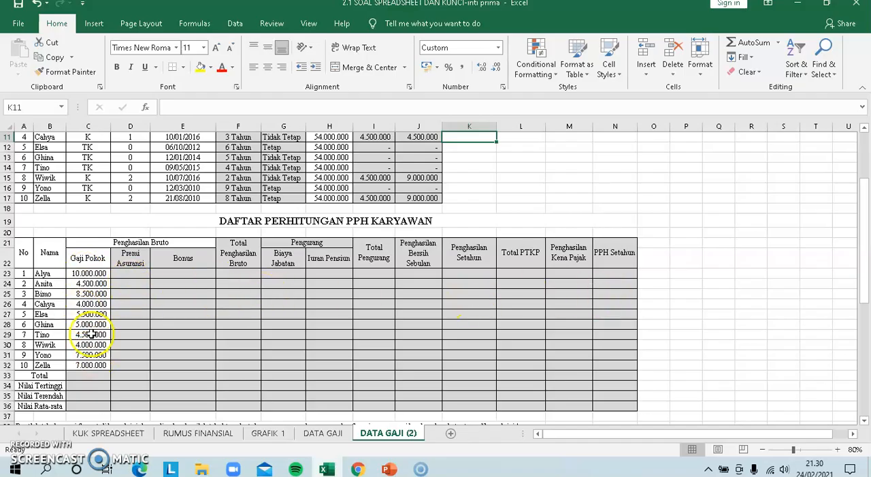
click(137, 273)
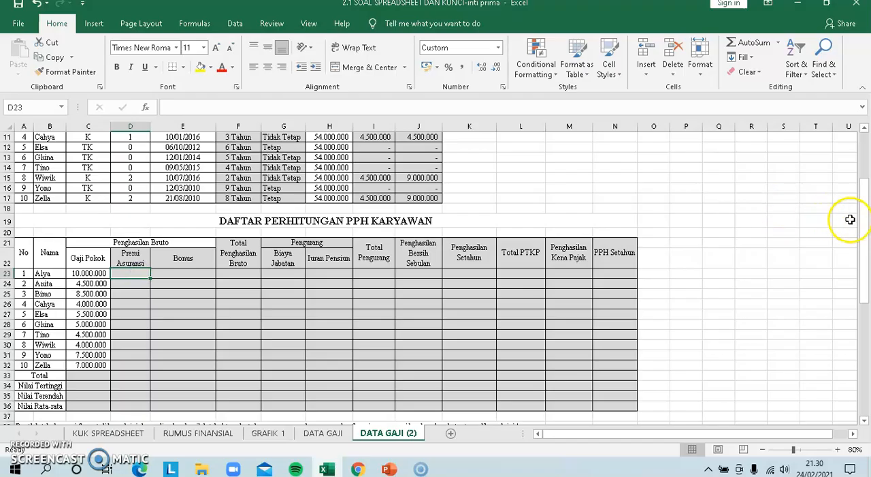
drag(866, 230, 866, 272)
click(48, 407)
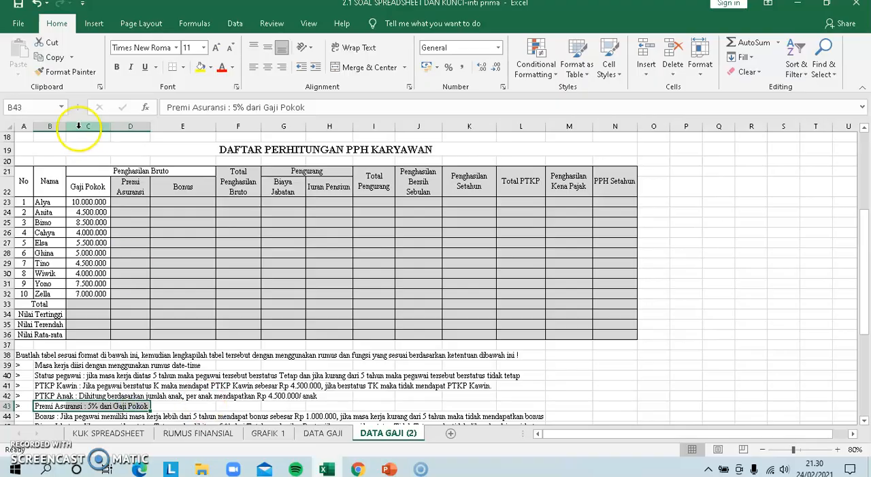
click(132, 203)
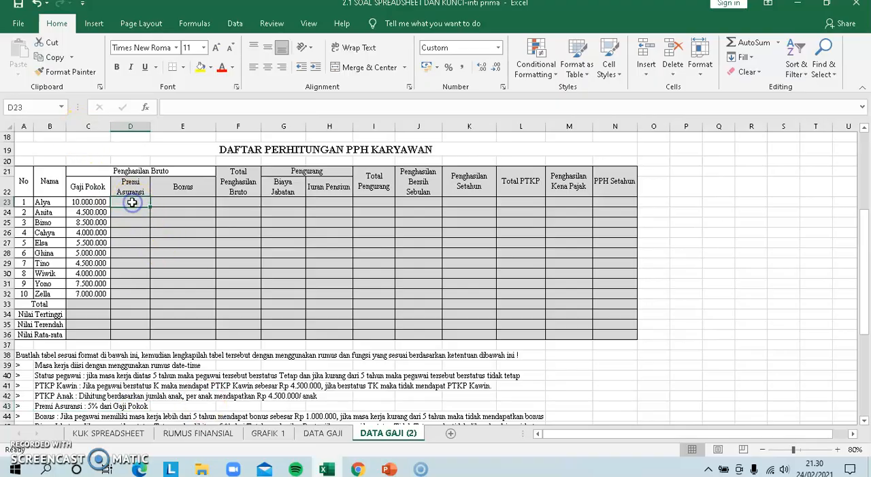
text(=5%)
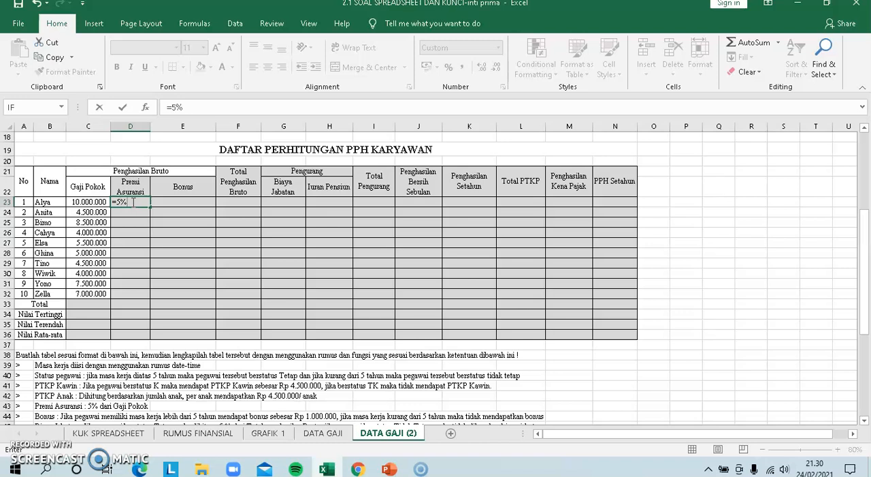
click(80, 202)
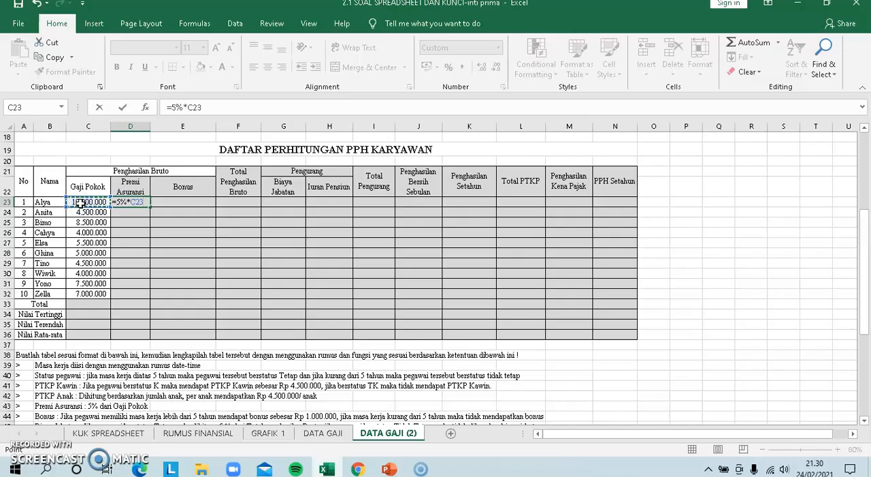
key(Return)
click(126, 203)
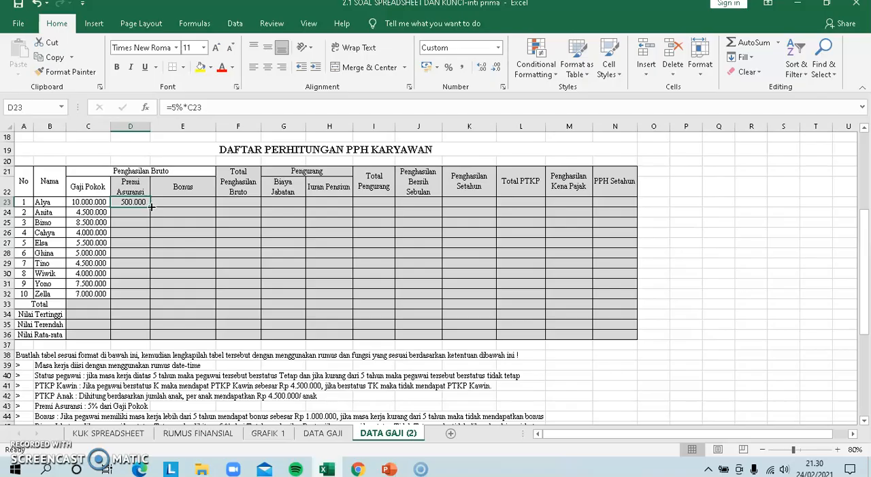
drag(151, 207, 141, 294)
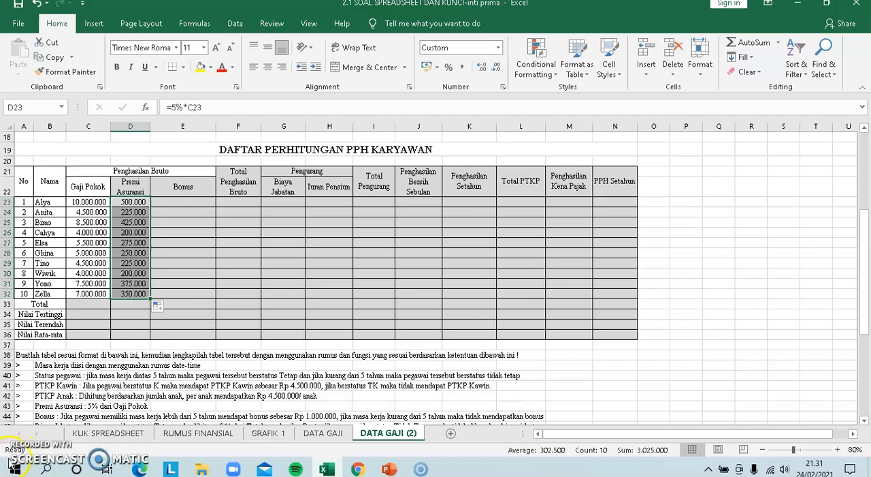
Insert the IF function in E23, the first Bonus cell, with the logical test F8>5
click(169, 201)
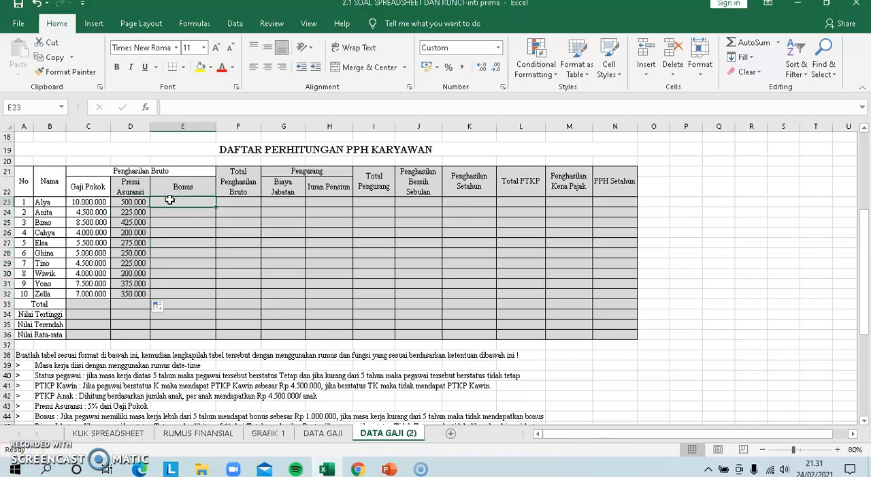
text(=)
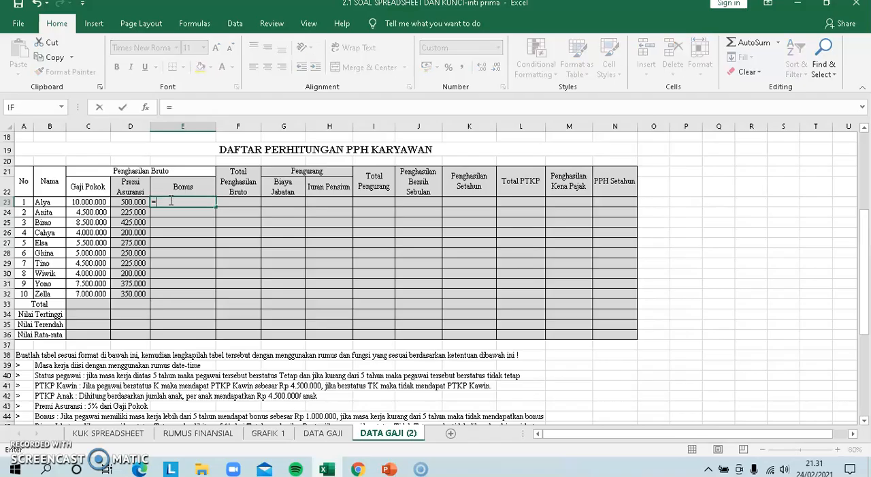
click(18, 109)
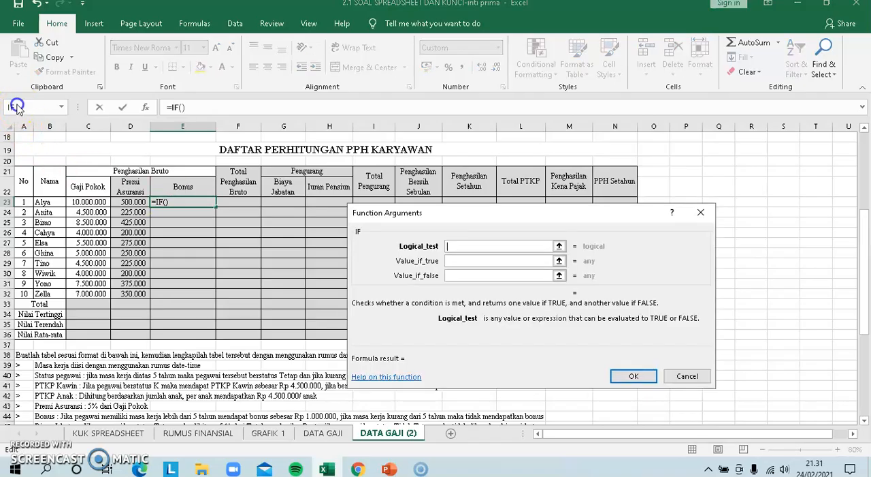
drag(868, 286, 868, 228)
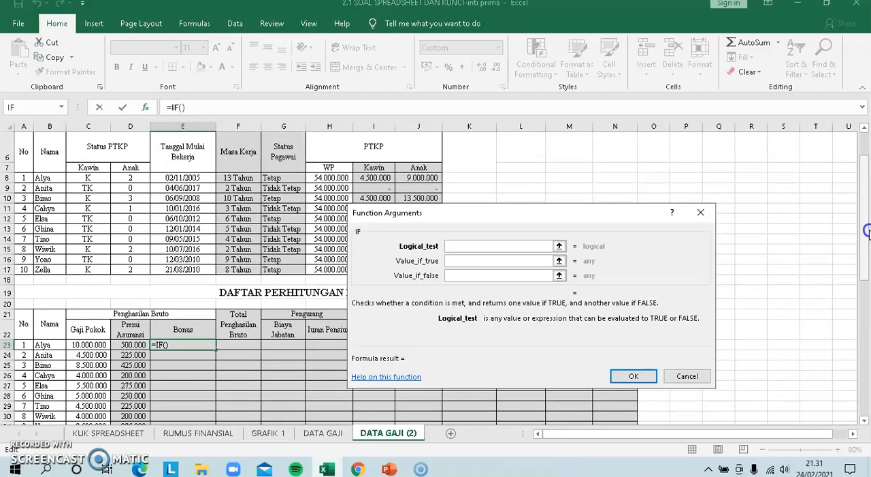
click(246, 177)
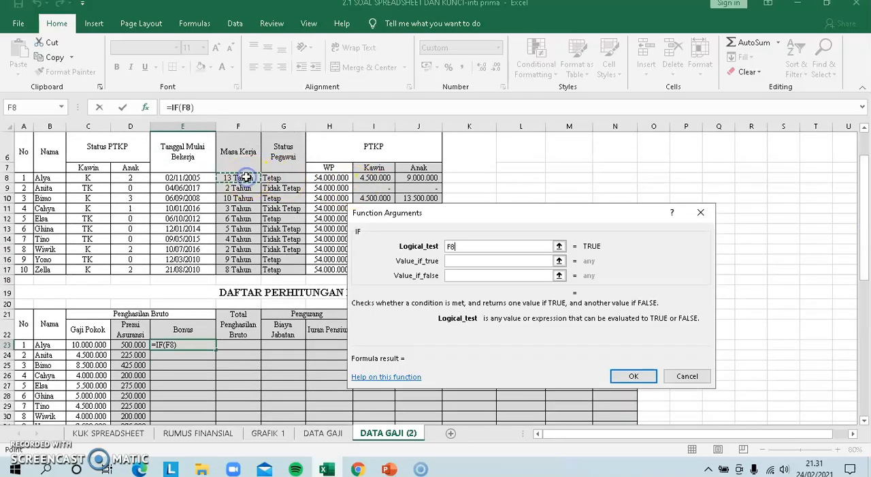
text(>5)
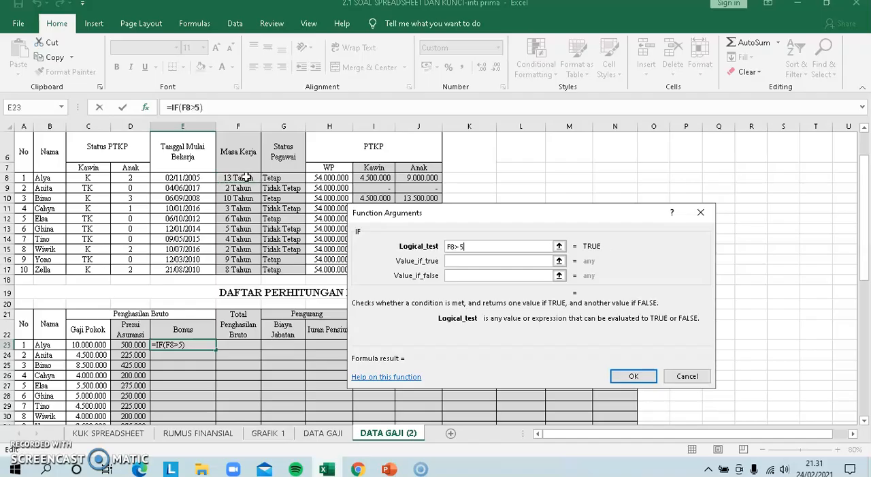
Complete the Bonus IF in E23 with 1000000 if true and 0 if false, and fill the formula down to E32
key(Tab)
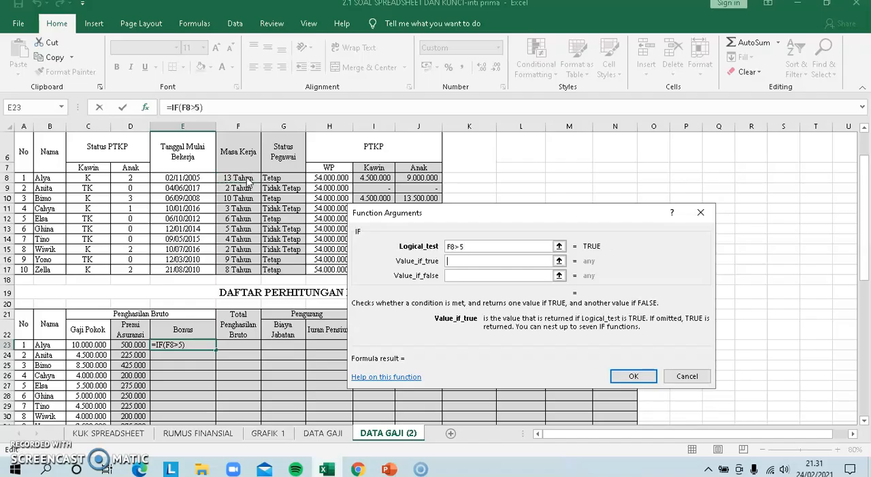
click(458, 262)
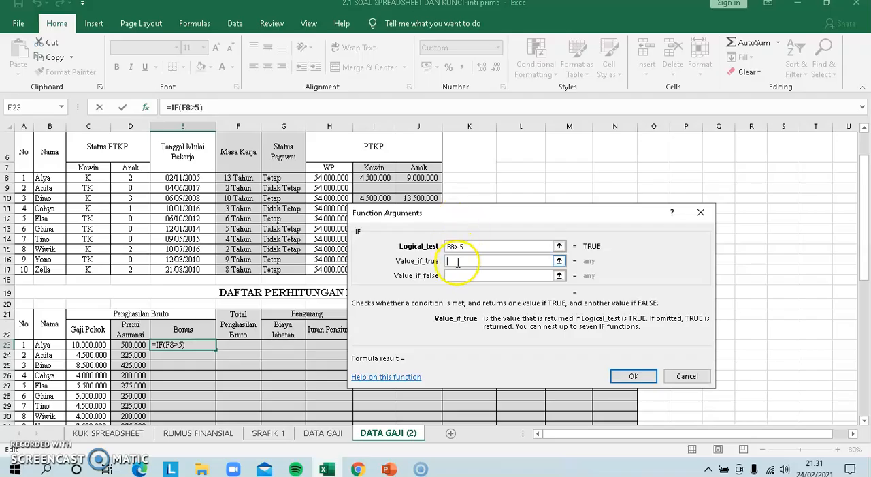
text(100000)
click(454, 275)
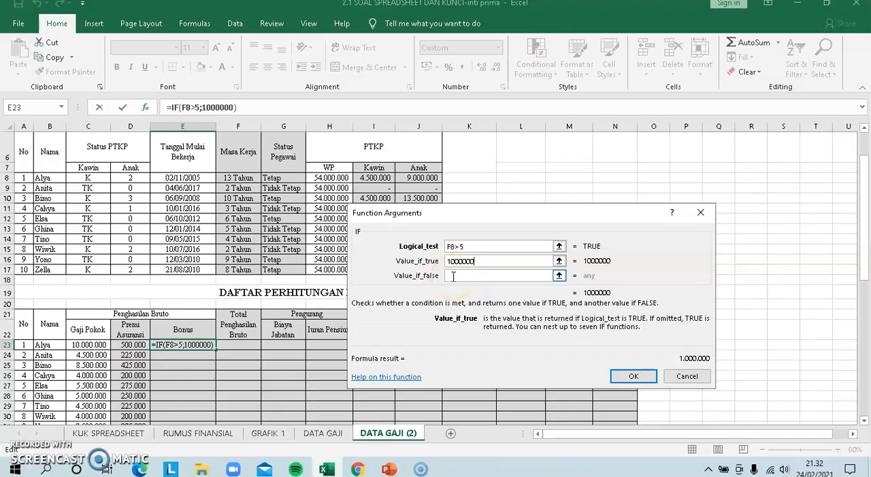
click(454, 275)
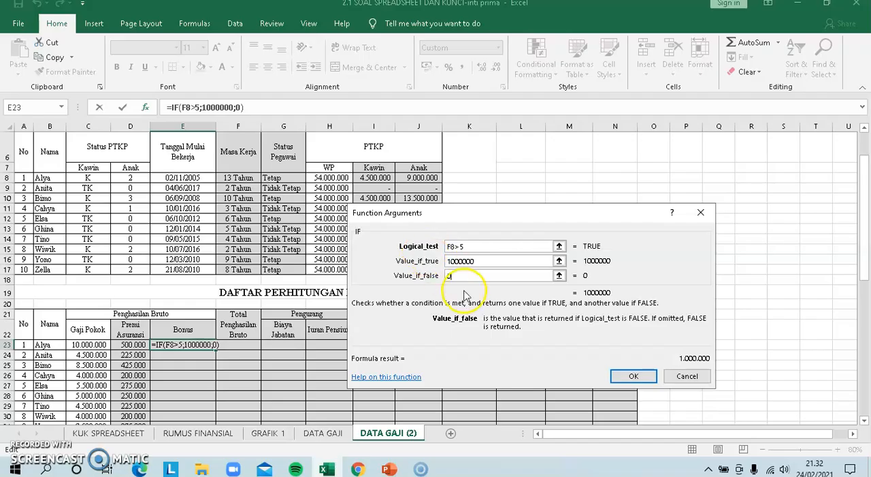
click(631, 378)
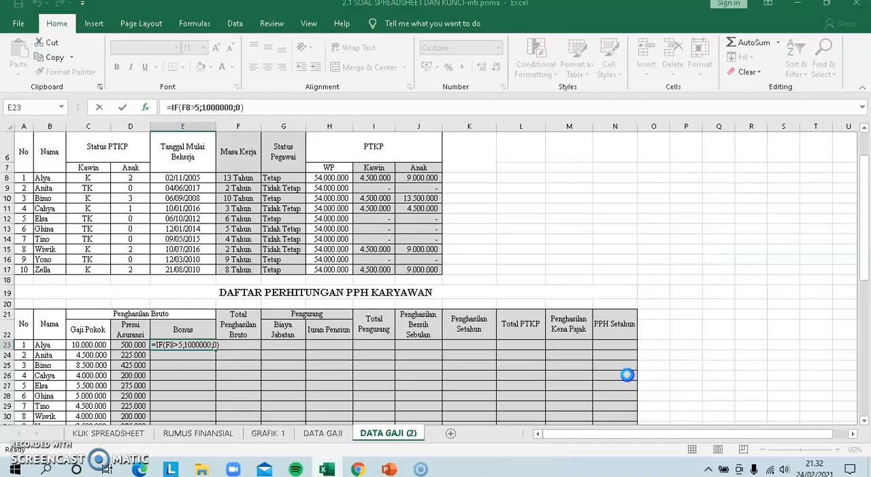
drag(215, 349, 198, 379)
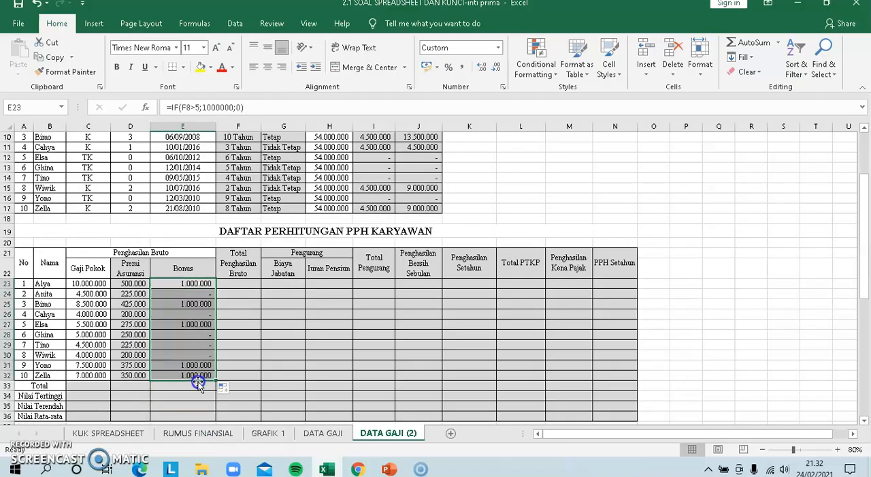
Enter =SUM(C23:E23) in F23, the first Total Penghasilan Bruto cell, and fill the formula down to F32
click(241, 302)
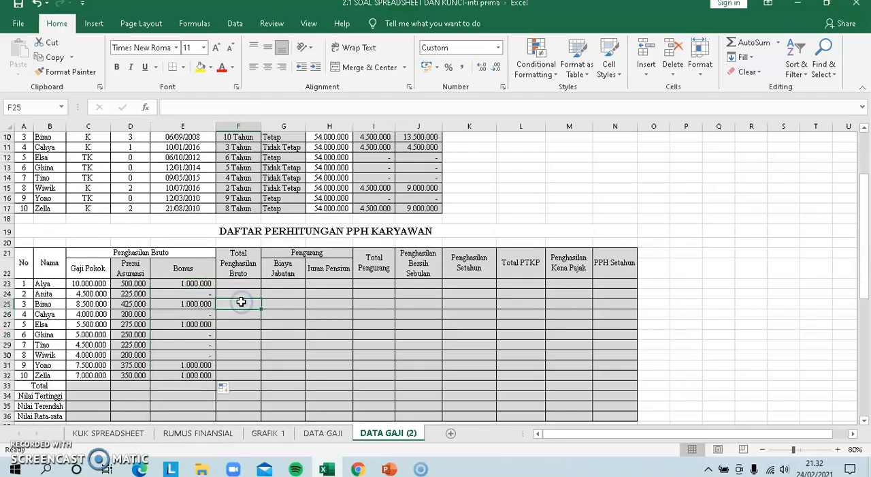
drag(862, 210, 868, 260)
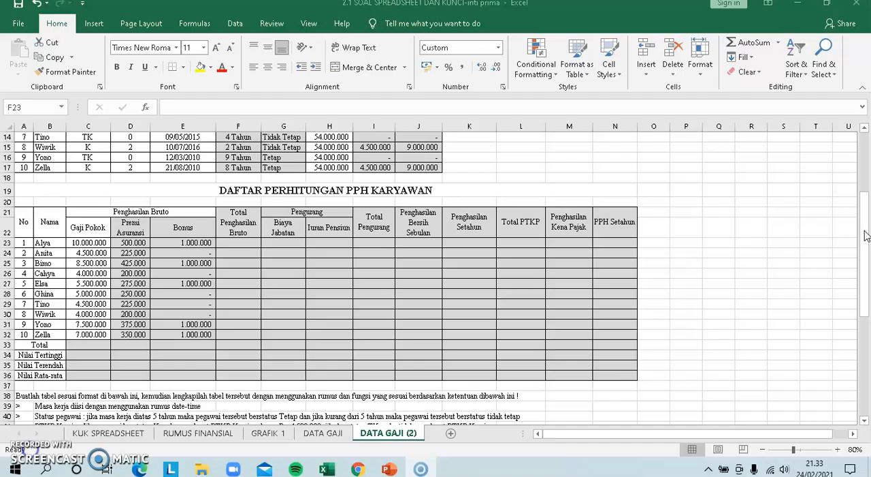
drag(868, 305, 867, 282)
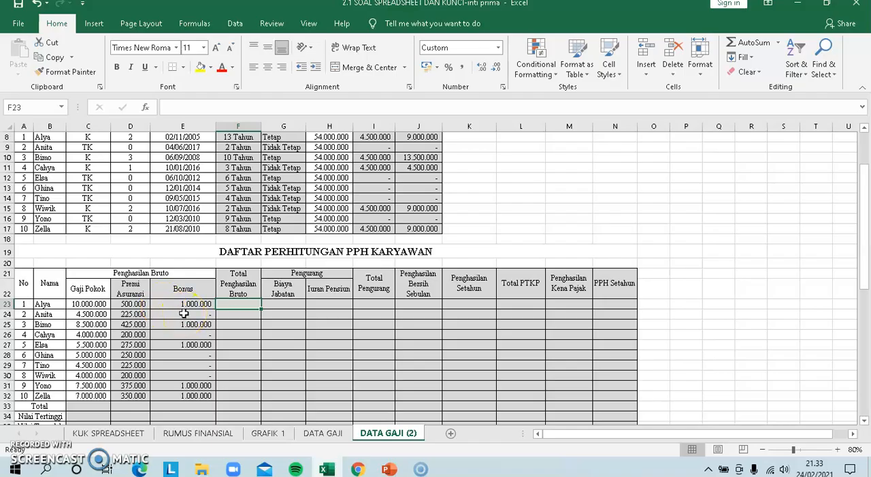
text(=SUM()
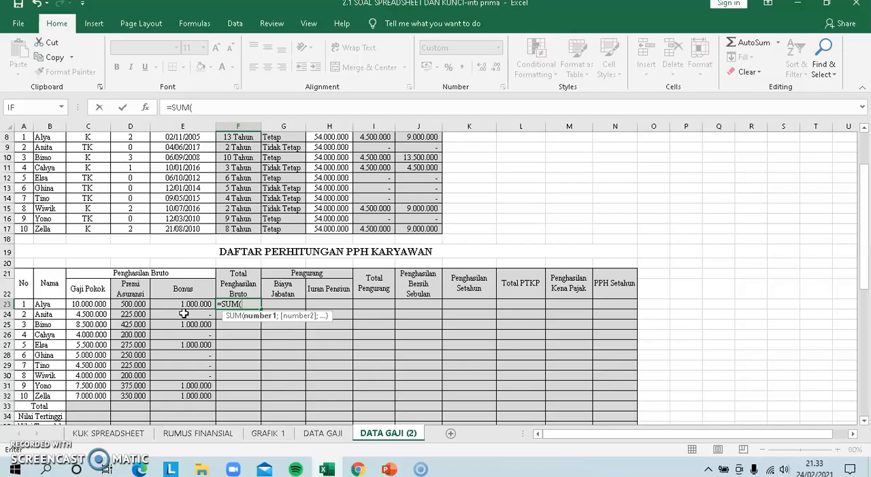
drag(80, 304, 188, 305)
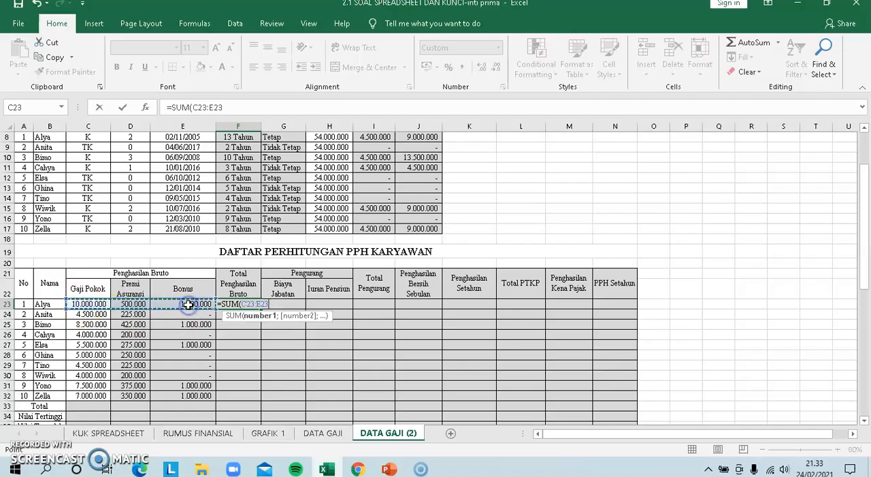
key(Return)
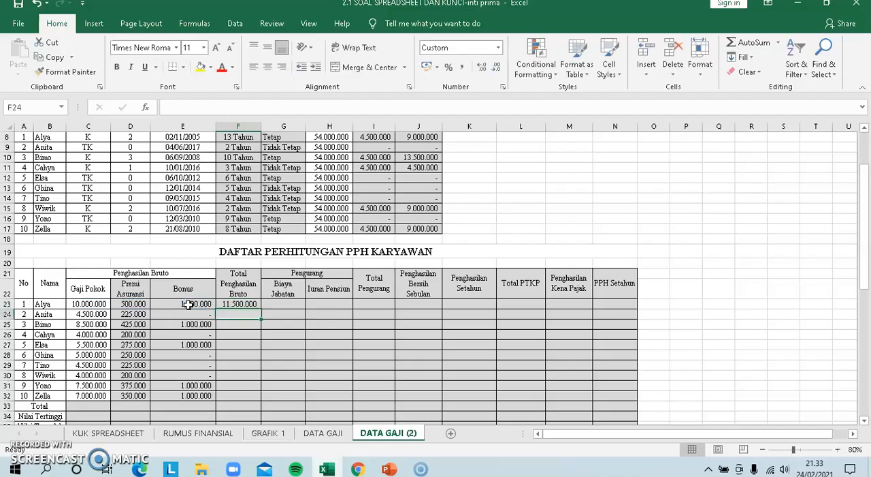
click(240, 306)
drag(260, 308, 248, 399)
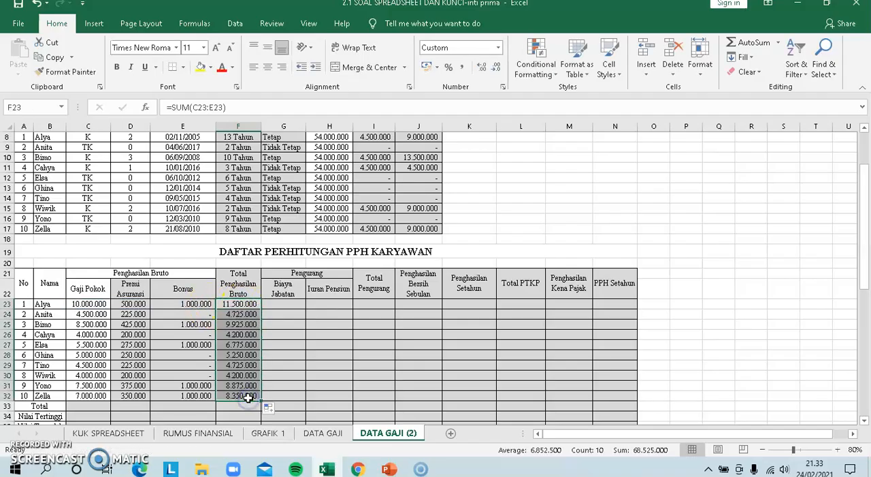
Check the Biaya Jabatan rule and insert the IF function in G23 with the logical test G8="Tetap"
click(283, 305)
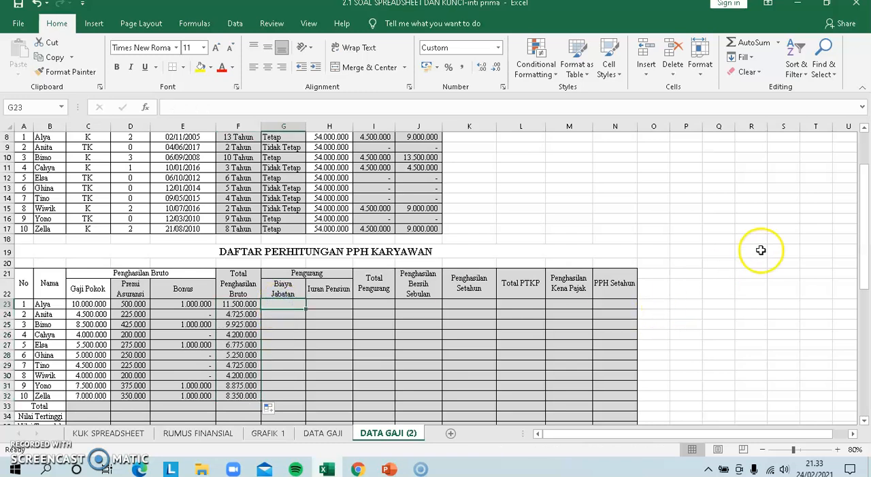
drag(864, 224, 866, 289)
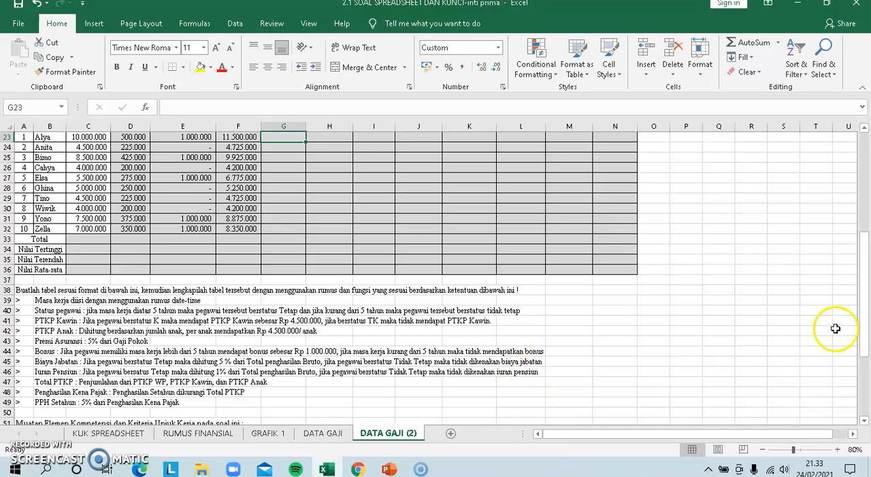
drag(863, 328, 864, 320)
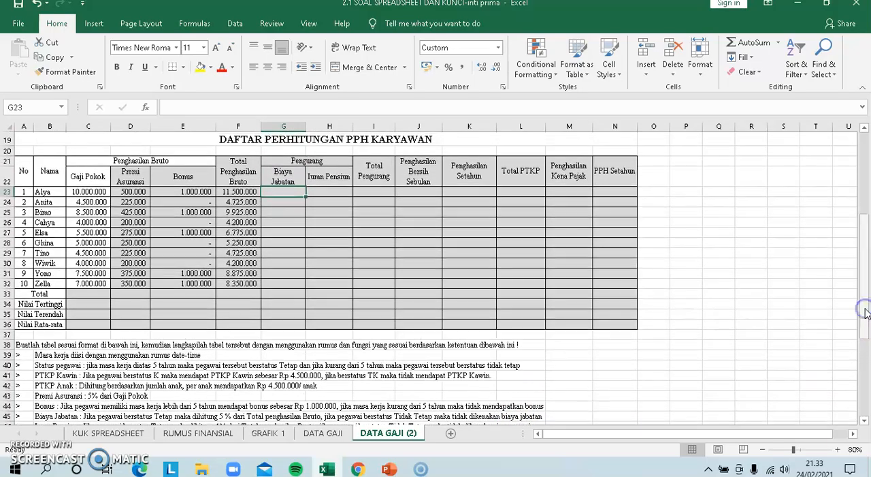
click(283, 191)
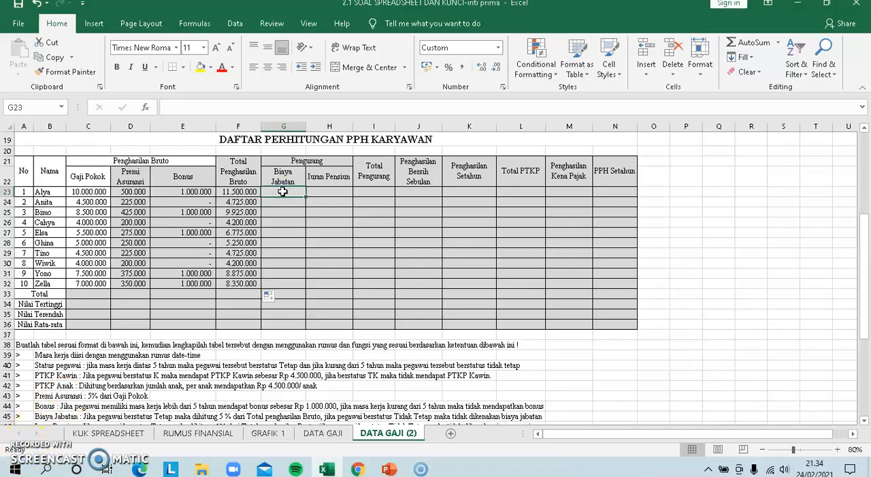
text(=)
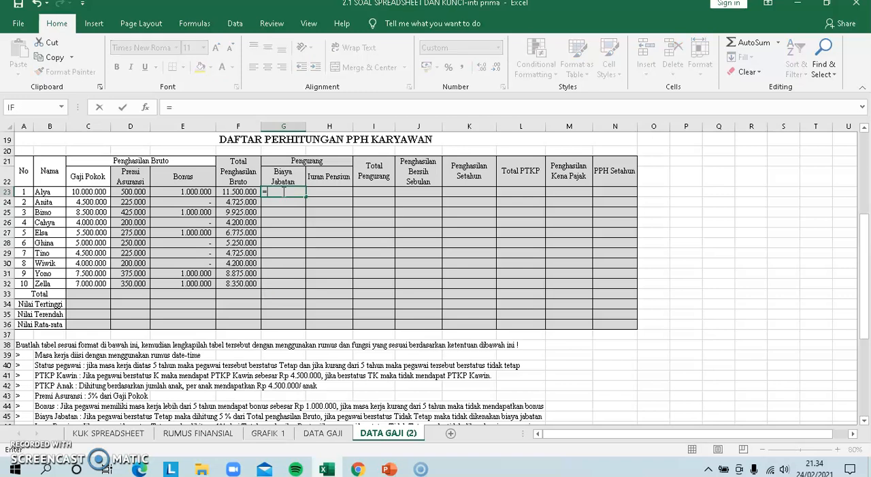
click(14, 108)
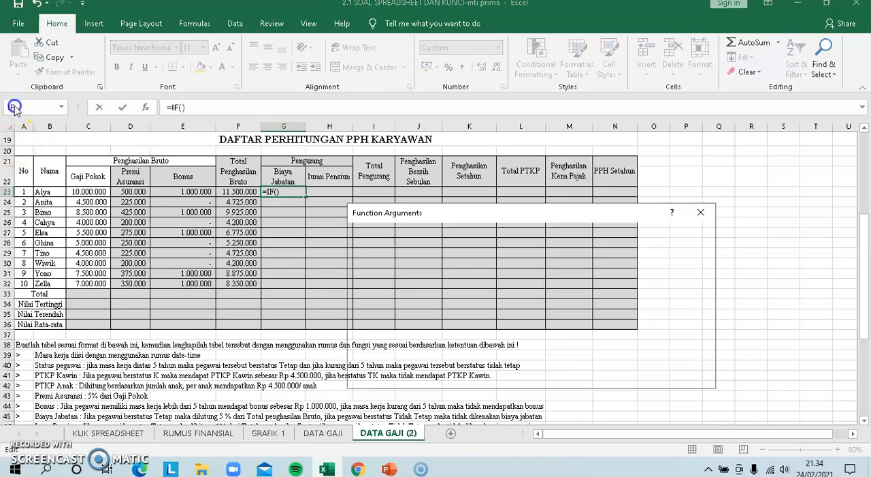
drag(866, 243, 866, 189)
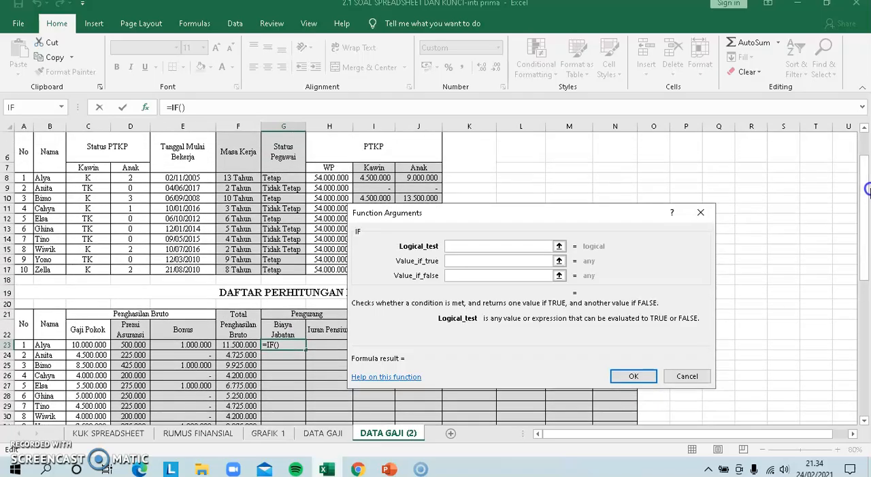
click(291, 177)
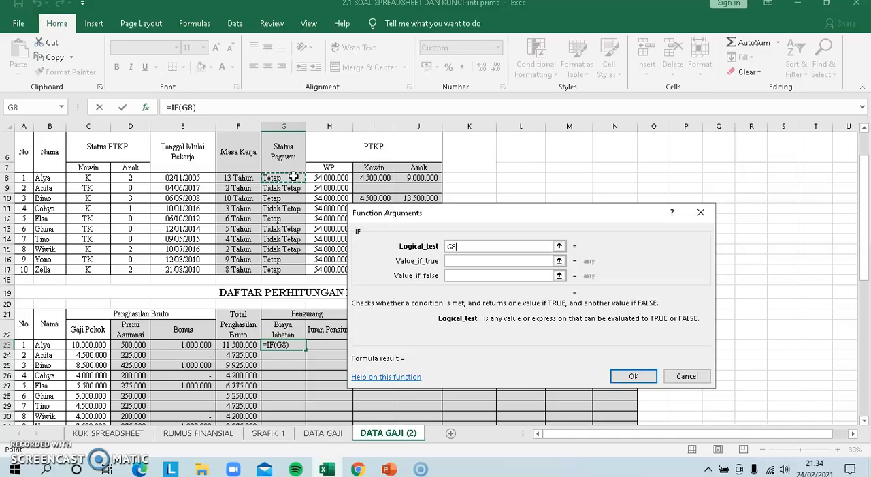
text(=)
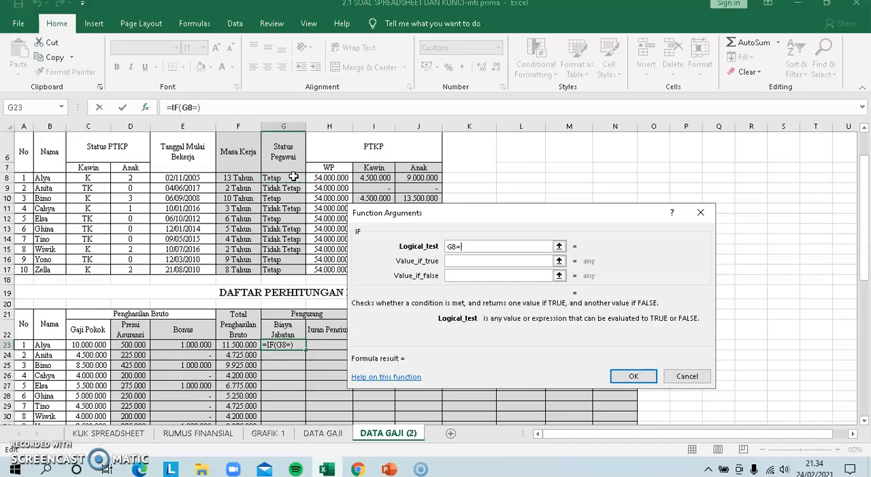
text("t)
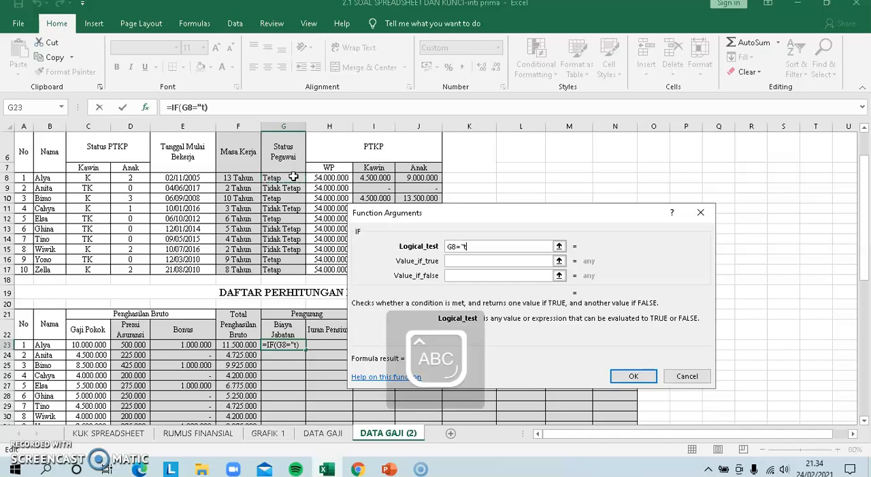
key(Caps_Lock)
text(Tetap")
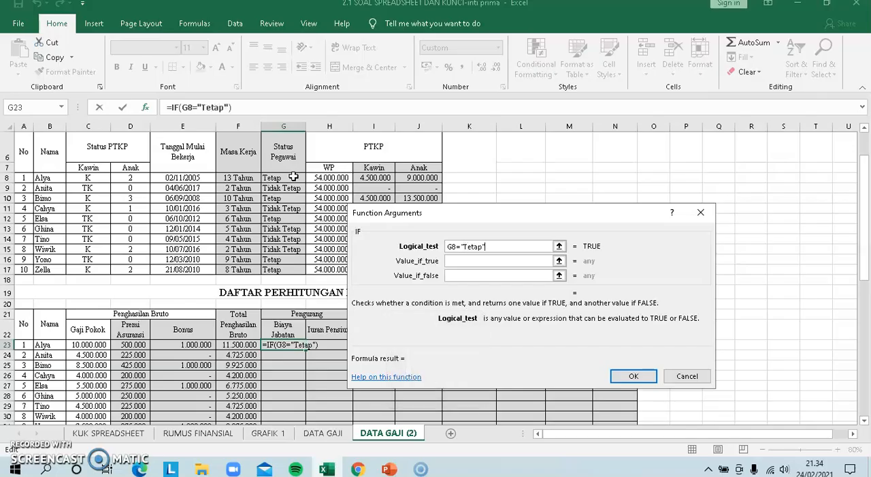
Complete the Biaya Jabatan IF in G23 with 5%*F23 if true and 0 if false, and fill the formula down to G32
key(Tab)
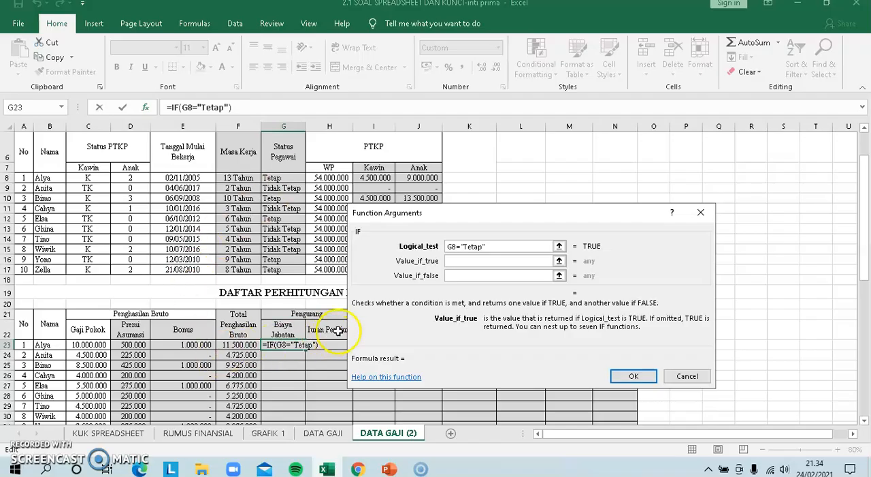
text(5%)
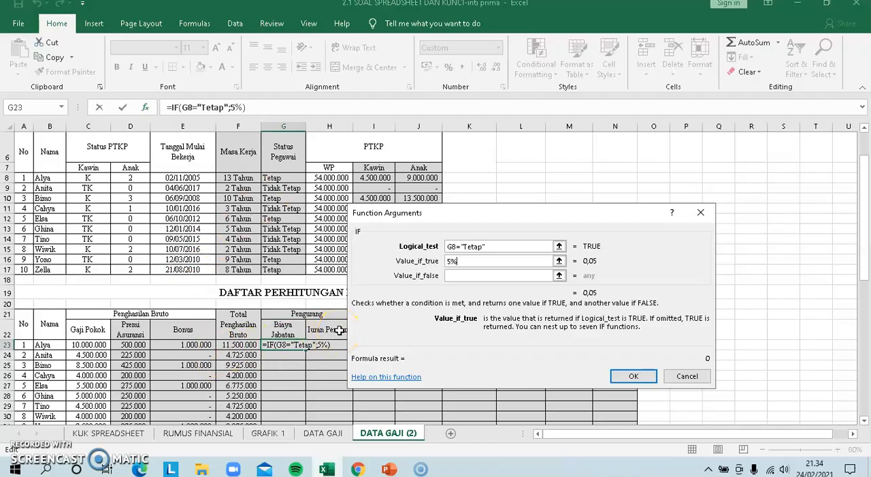
text(*)
click(240, 345)
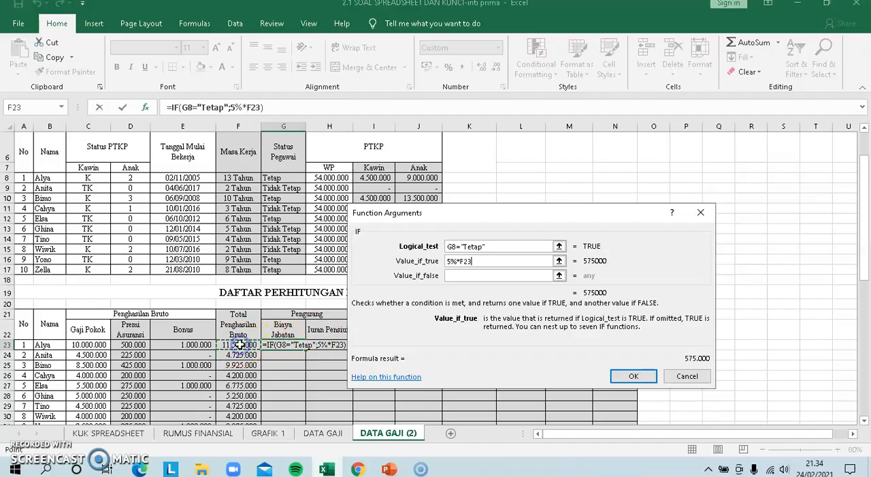
click(455, 275)
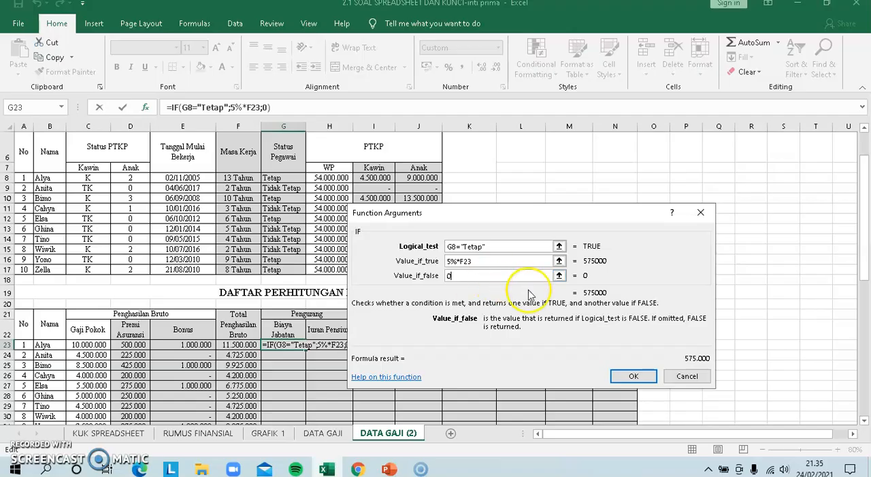
click(634, 377)
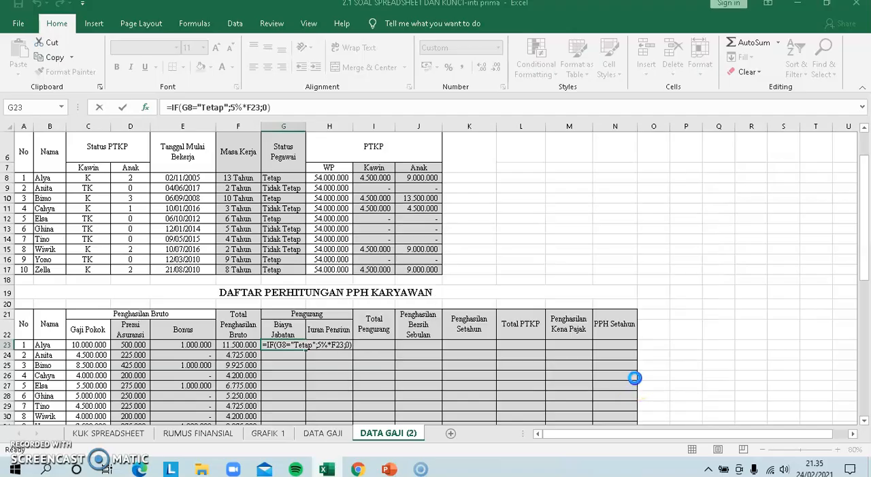
drag(310, 348, 299, 398)
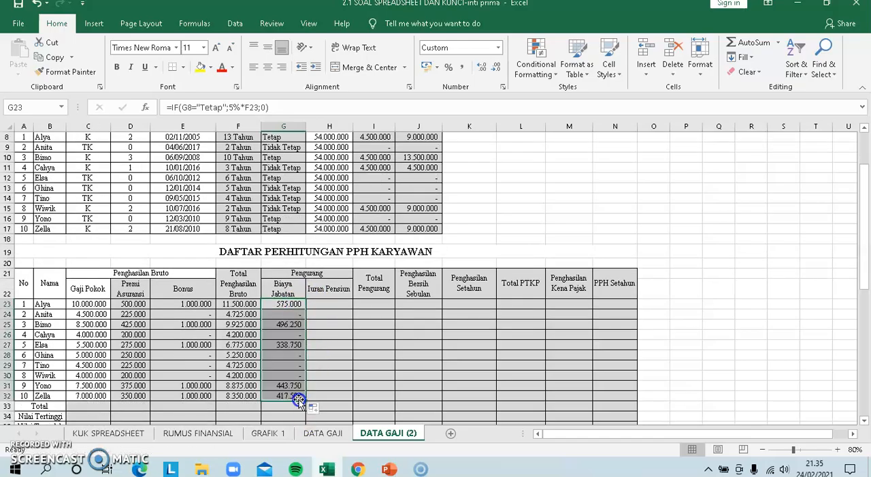
Check the Iuran Pensiun rule and insert the IF function in H23 with the logical test G8="Tetap"
click(327, 305)
drag(865, 269, 865, 330)
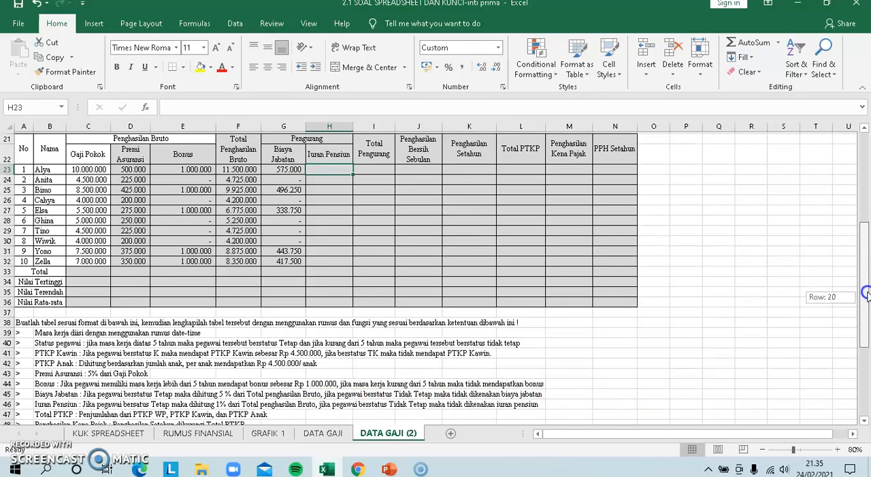
drag(866, 299, 866, 291)
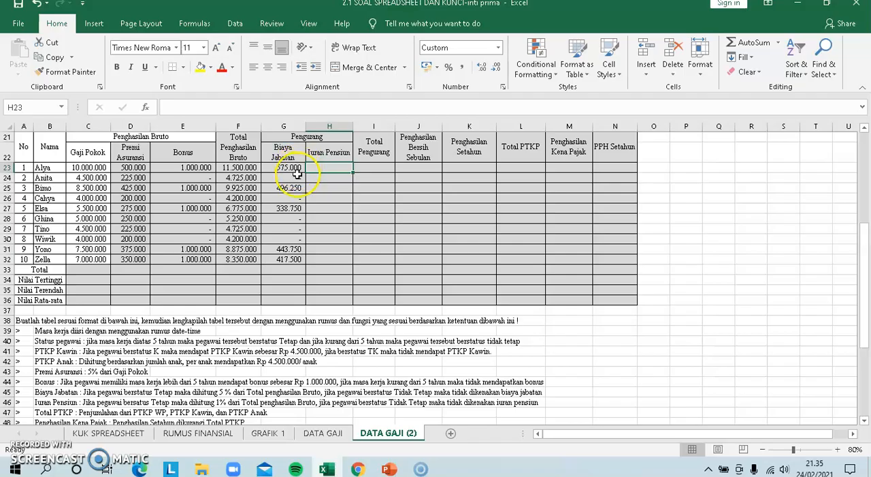
text(=)
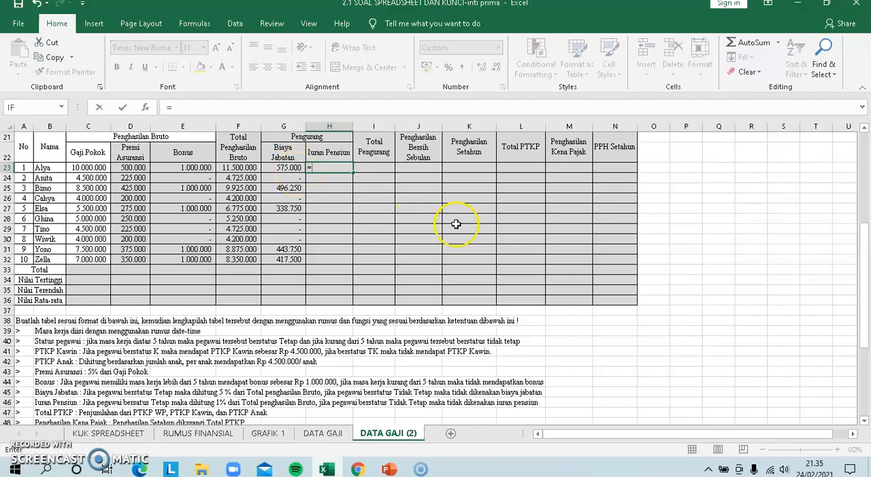
drag(860, 297, 866, 248)
click(15, 106)
drag(859, 253, 865, 235)
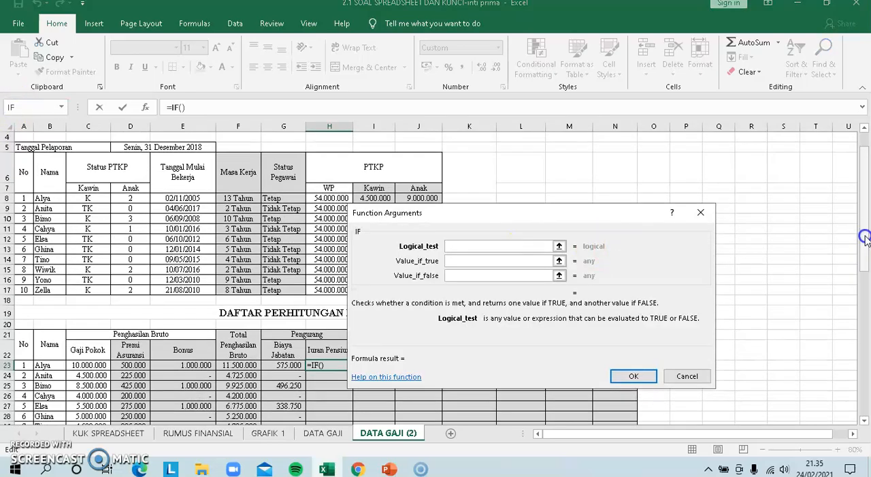
click(271, 199)
text(=")
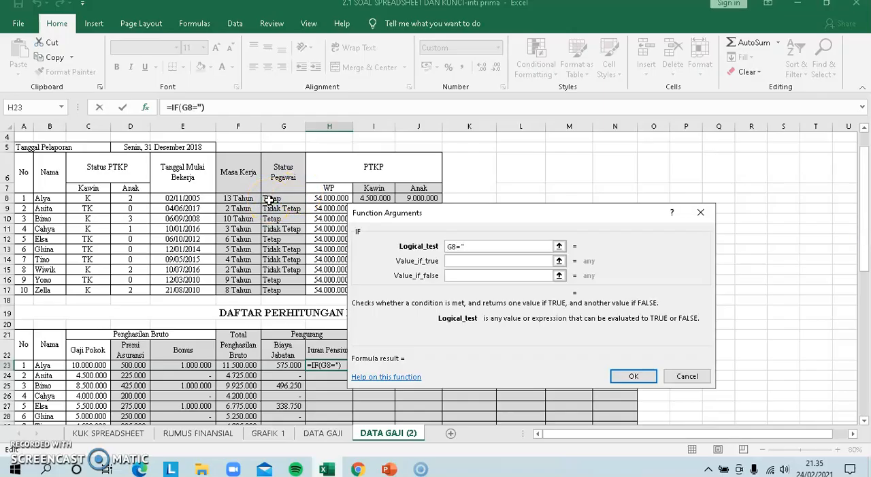
text(Tet)
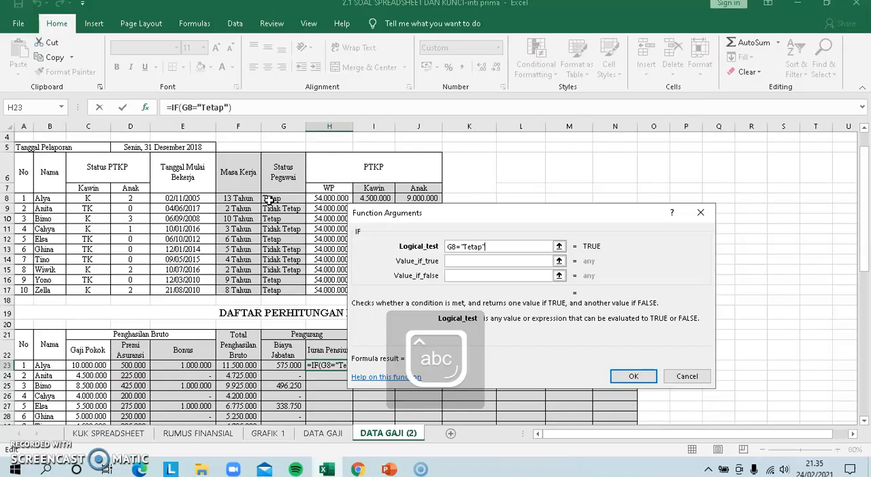
text(ap")
key(Tab)
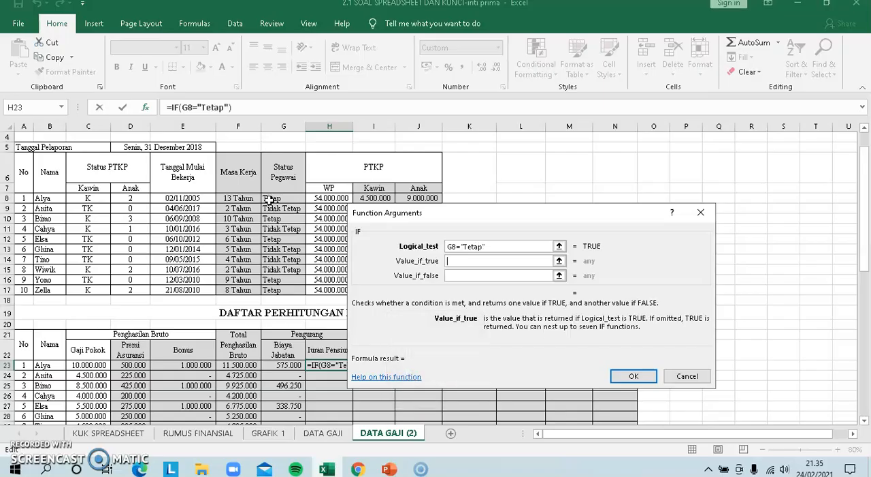
Complete the Iuran Pensiun IF in H23 with 1%*F23 if true and 0 if false, and fill the formula down to H32
text(1%*)
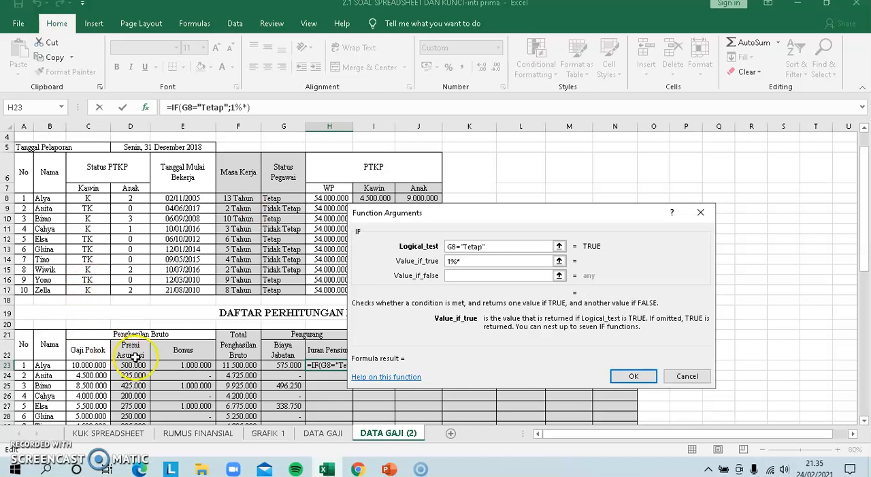
click(234, 368)
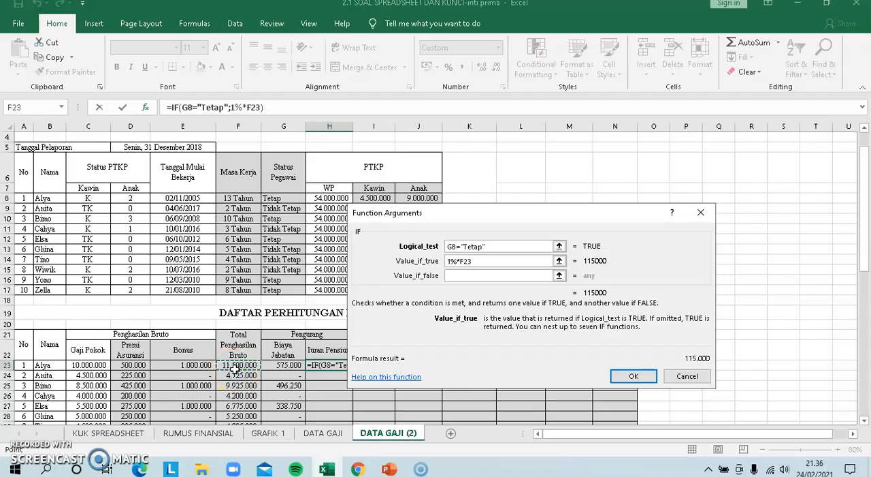
click(465, 277)
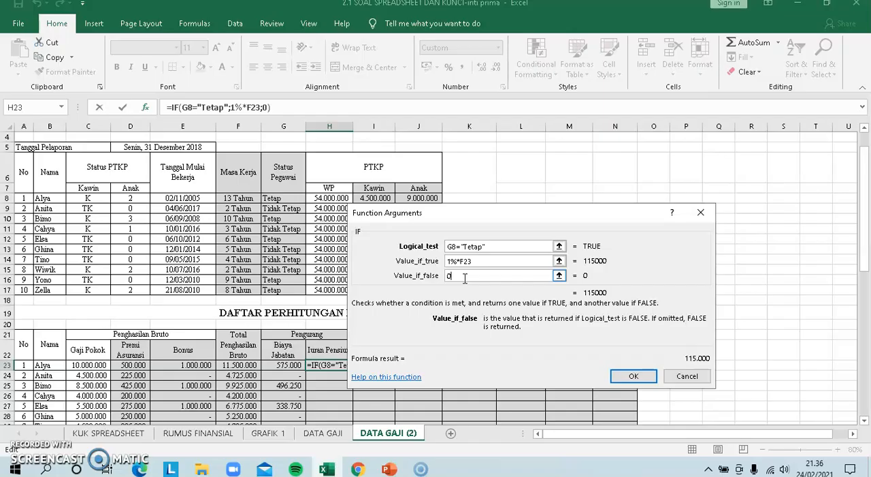
click(632, 376)
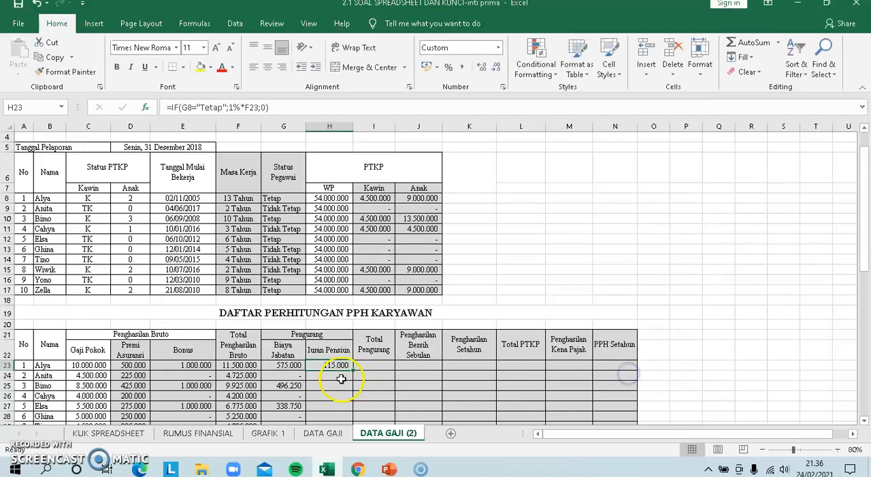
drag(352, 370, 335, 382)
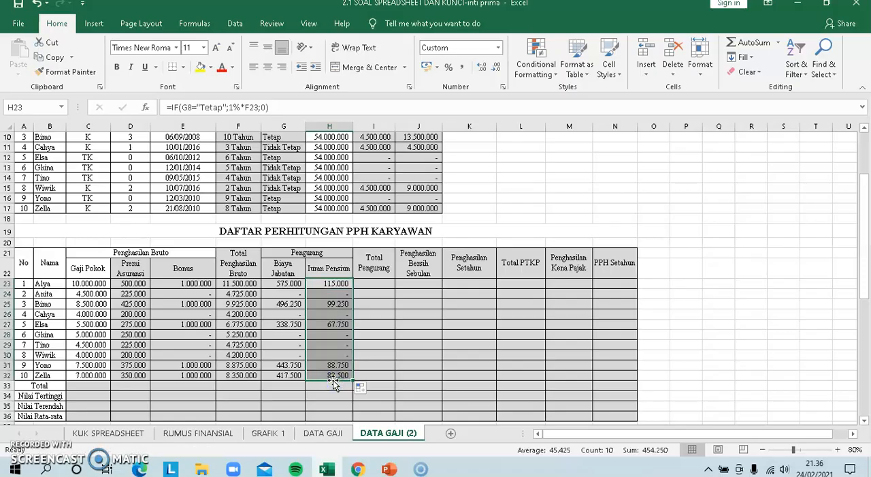
Enter =G23+H23 in I23, the first Total Pengurang cell, and fill the formula down to I32
click(381, 284)
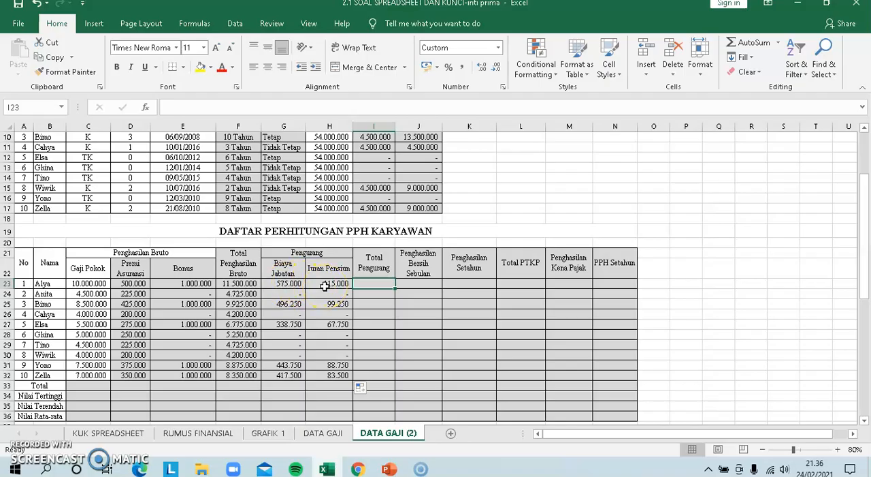
text(=)
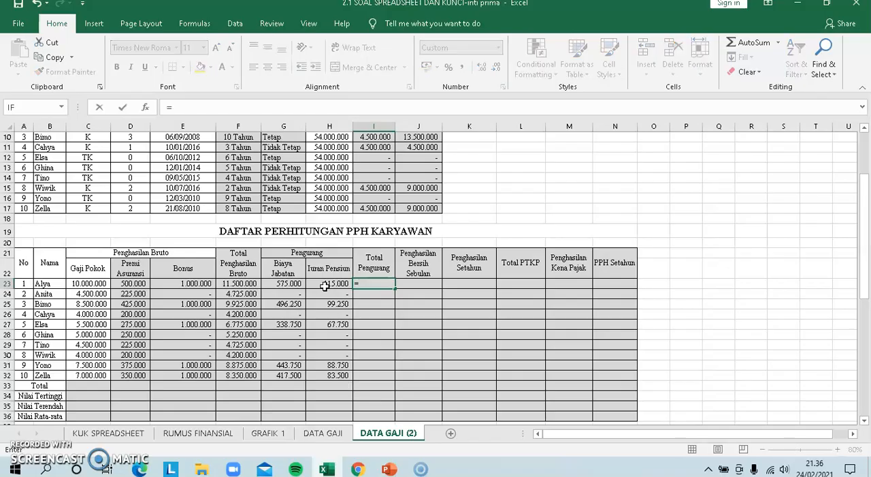
click(294, 283)
text(+)
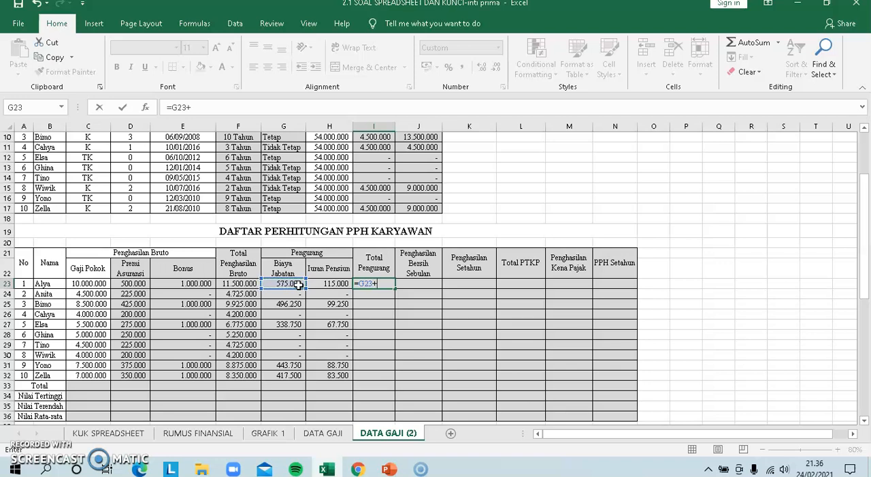
click(333, 286)
key(Return)
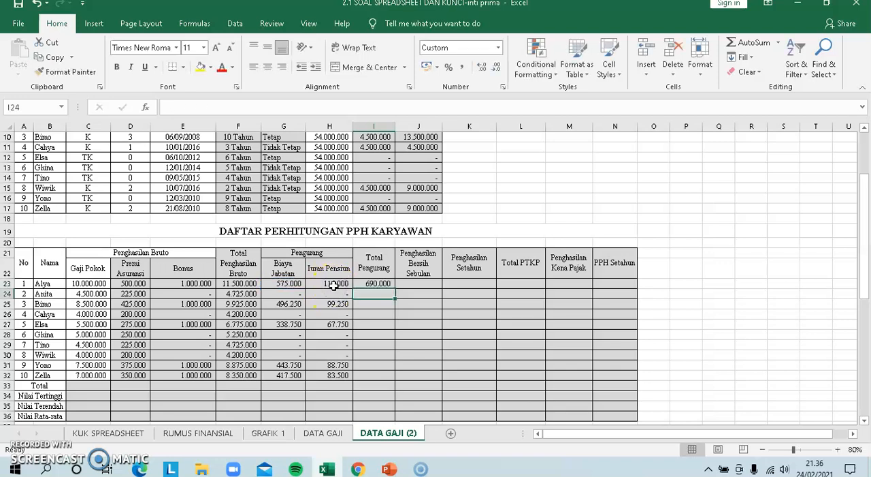
click(376, 285)
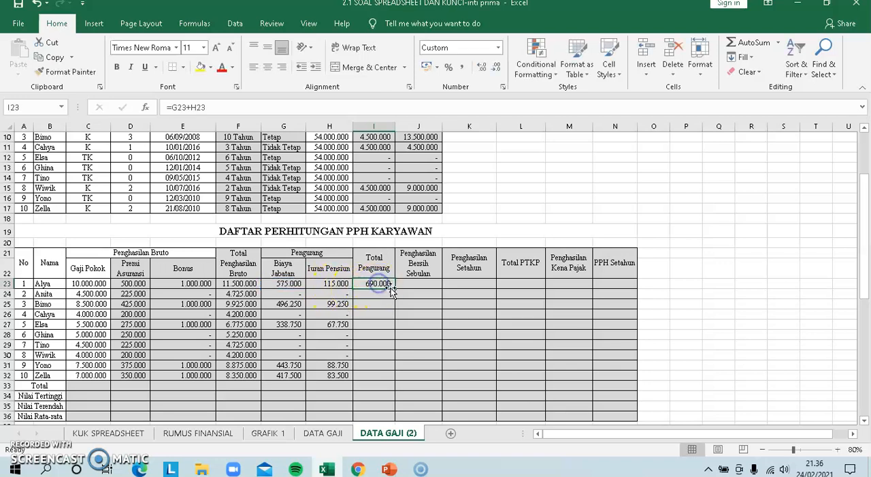
drag(395, 290, 392, 376)
Enter =F23-I23 in J23, the first Penghasilan Bersih Sebulan cell, and fill the formula down to J32
drag(865, 260, 866, 296)
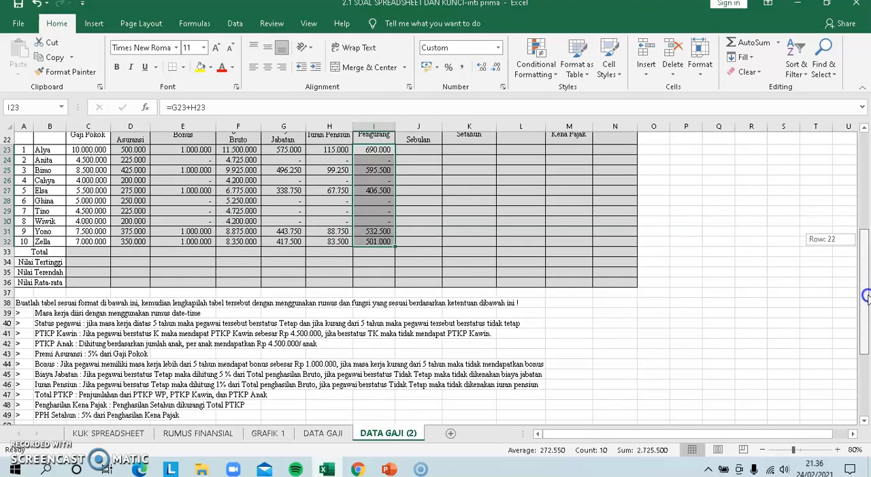
drag(866, 295, 866, 291)
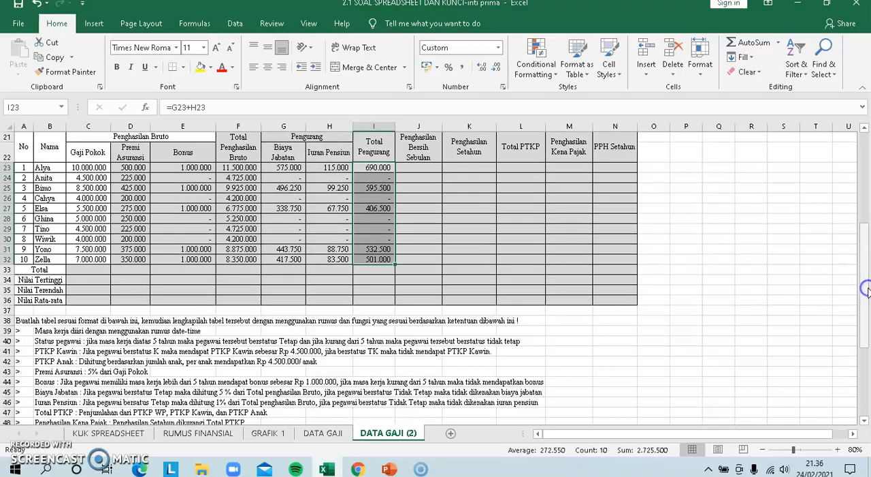
click(418, 170)
text(=)
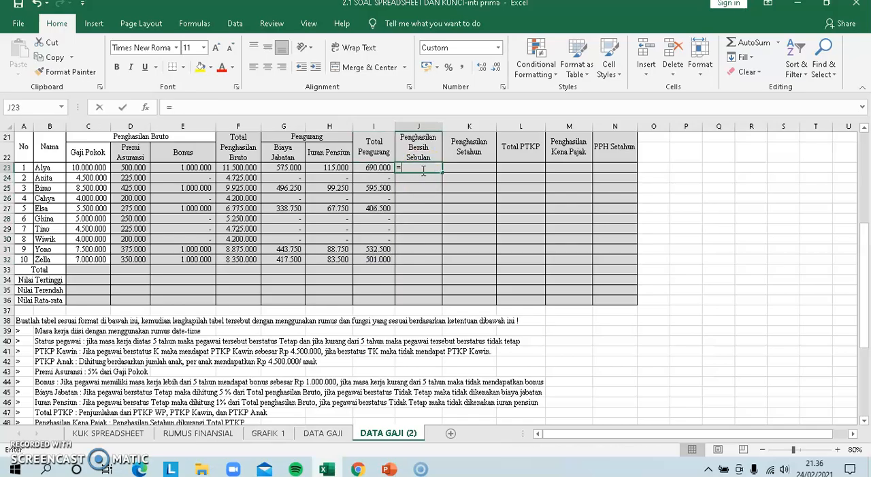
click(235, 168)
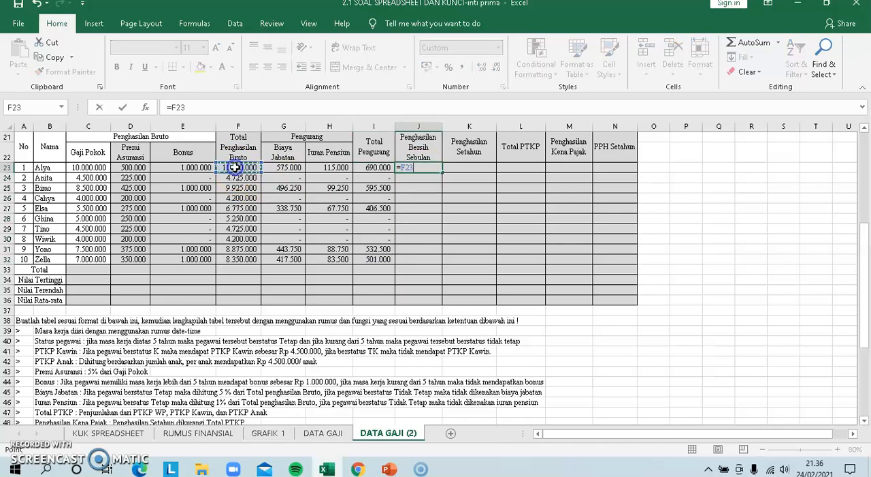
text(-)
click(369, 167)
key(Return)
click(414, 168)
drag(441, 173, 437, 259)
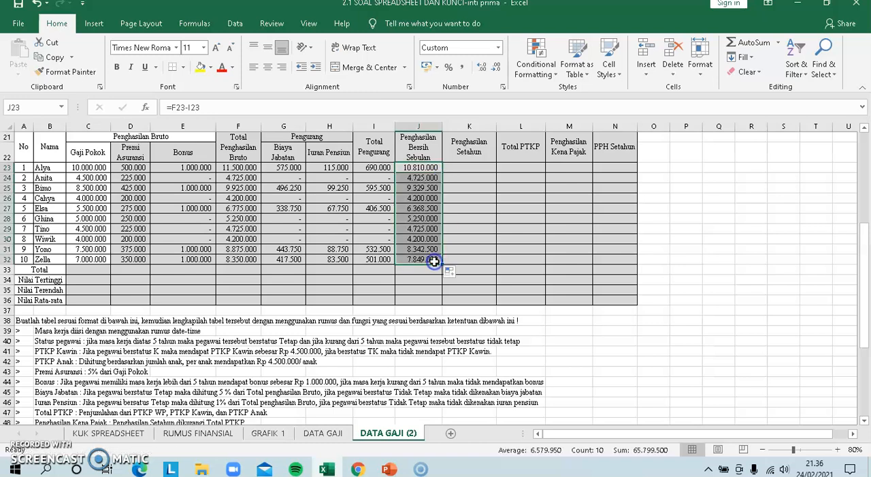
Enter =12*J23 in K23, the first Penghasilan Setahun cell, and fill the formula down to K32
click(472, 166)
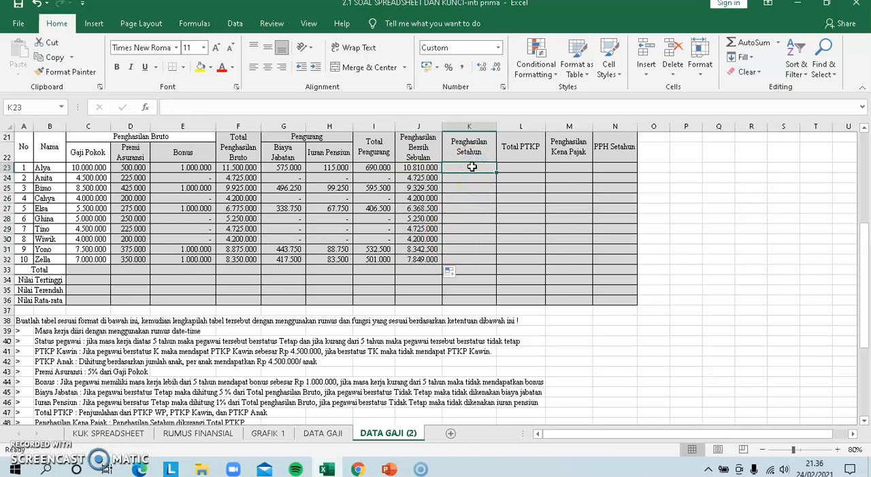
text(=)
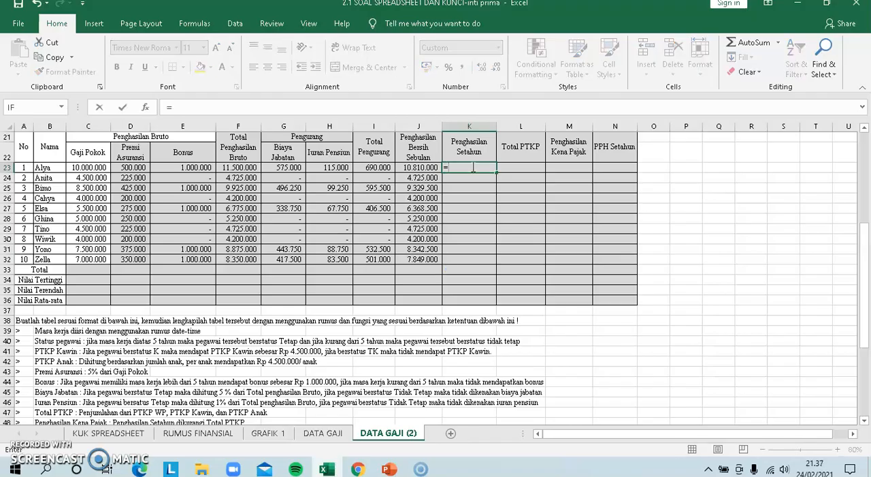
text(12*)
click(416, 167)
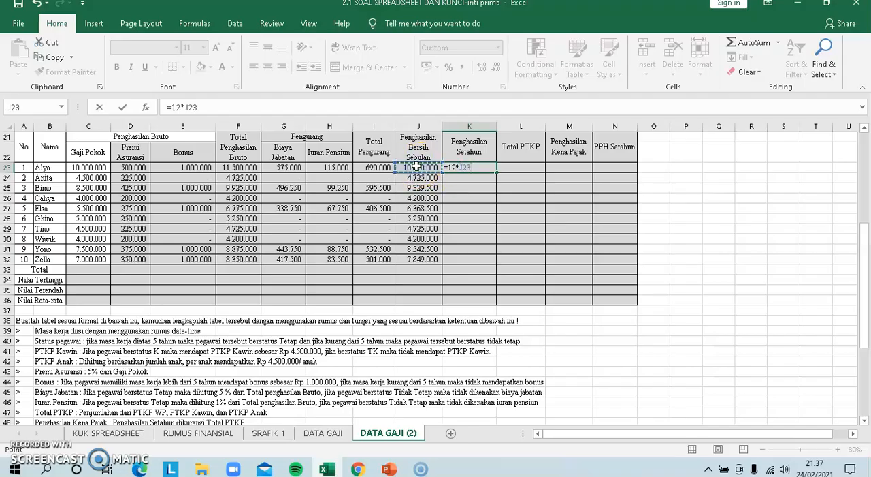
key(Return)
click(471, 167)
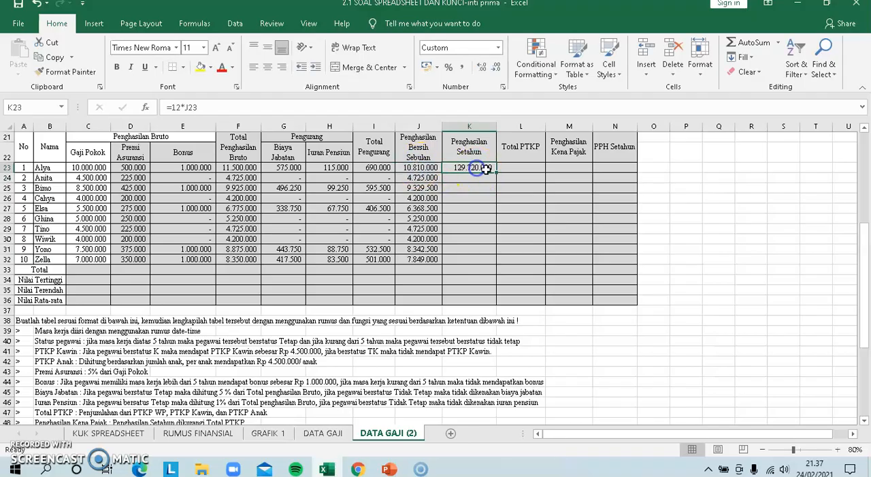
drag(497, 172, 484, 263)
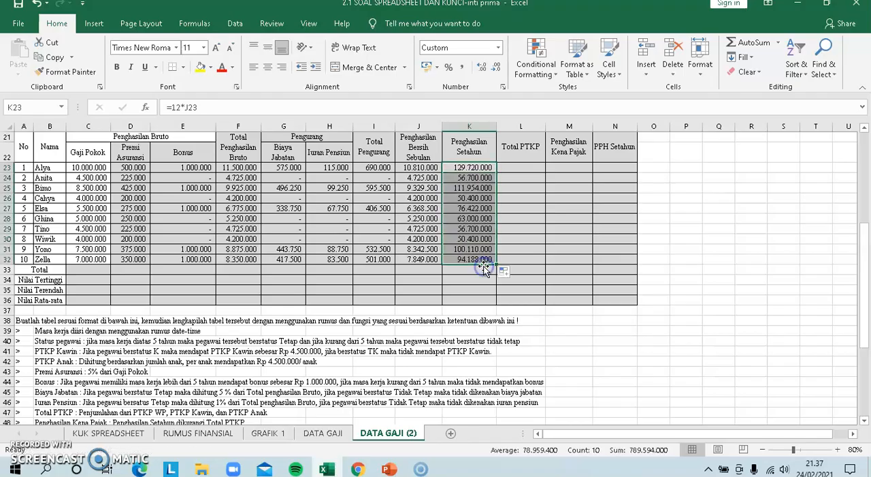
Sum the PTKP values H8:J8 in L23, the first Total PTKP cell, and fill the formula down to L32
click(528, 177)
drag(864, 250, 868, 185)
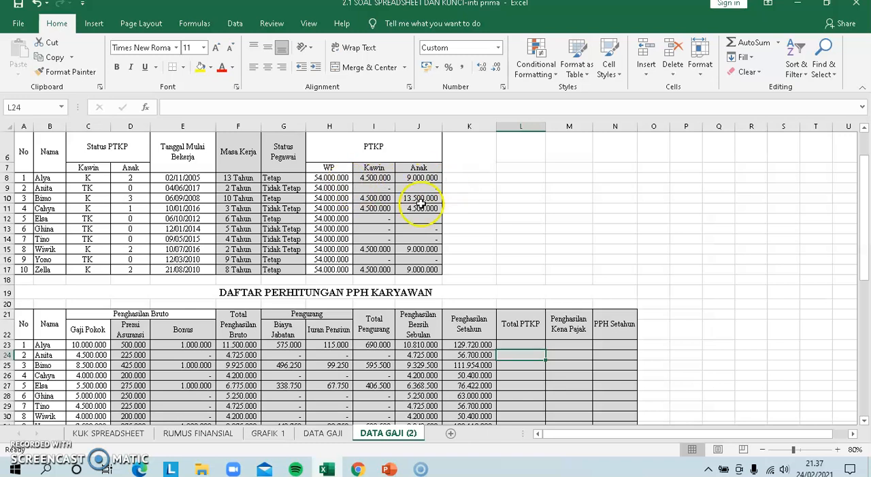
click(520, 343)
text(=)
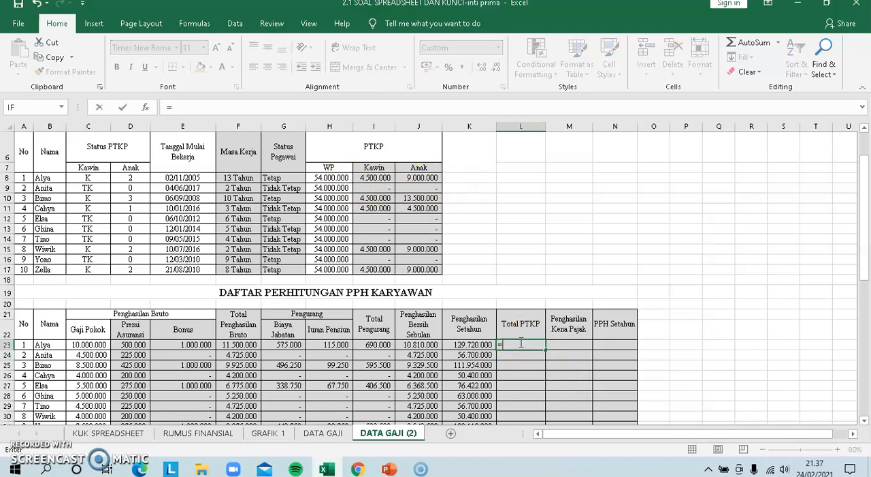
text(sum()
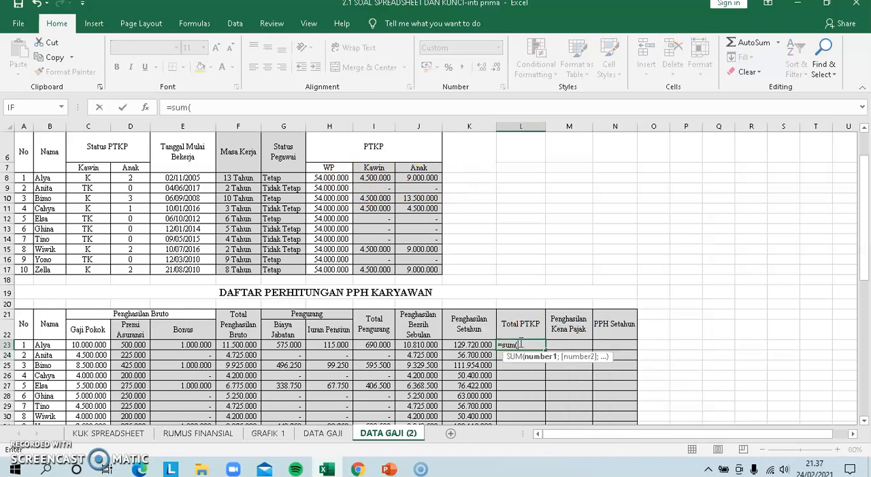
drag(331, 177, 423, 178)
key(Return)
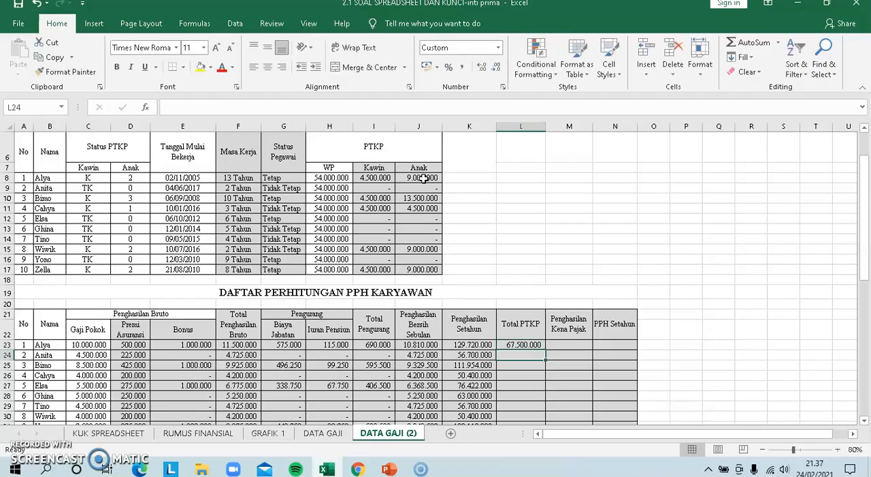
click(519, 345)
drag(545, 348, 530, 401)
Check the Penghasilan Kena Pajak rule, enter =K23-L23 in M23, and fill the formula down to M32
click(578, 302)
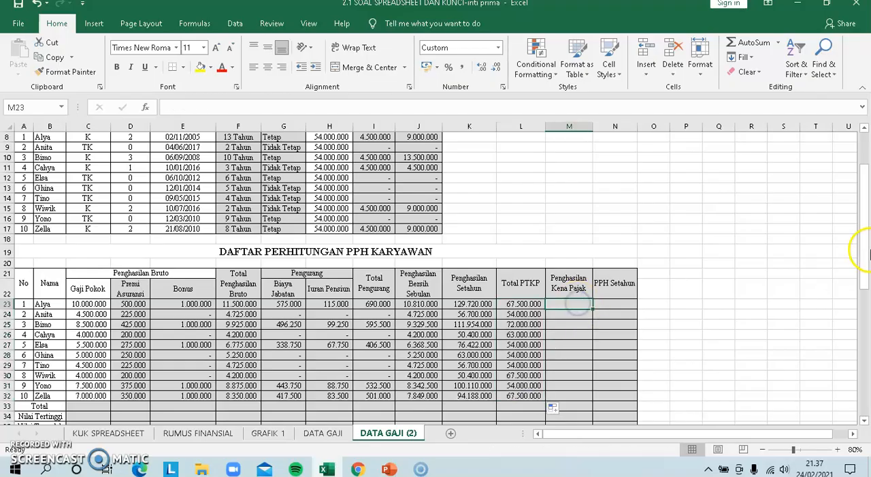
drag(862, 247, 866, 317)
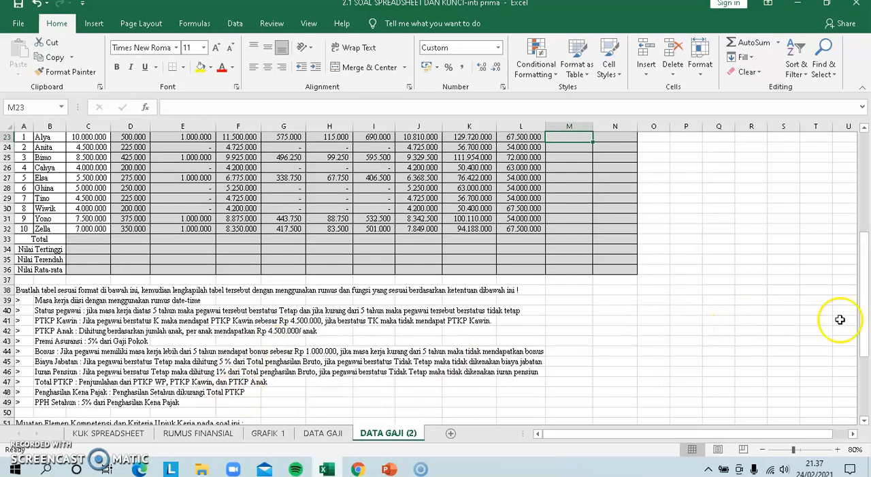
drag(866, 323, 864, 319)
text(=)
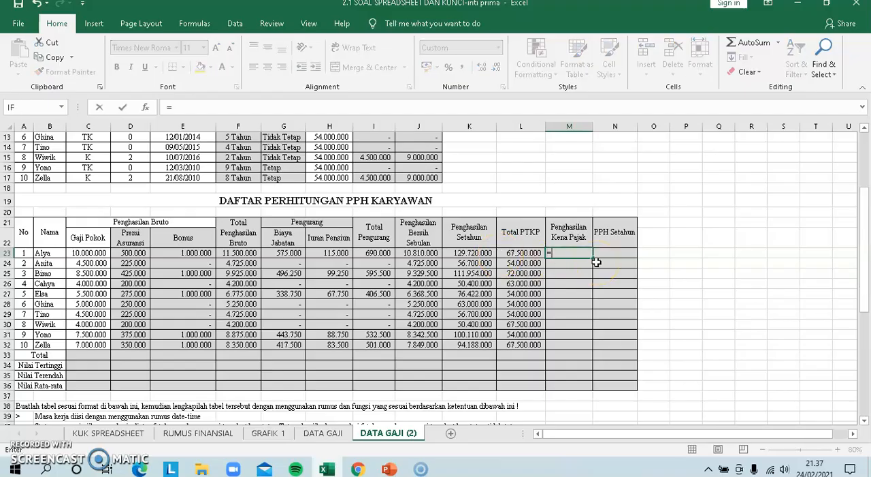
click(481, 253)
text(-)
click(520, 253)
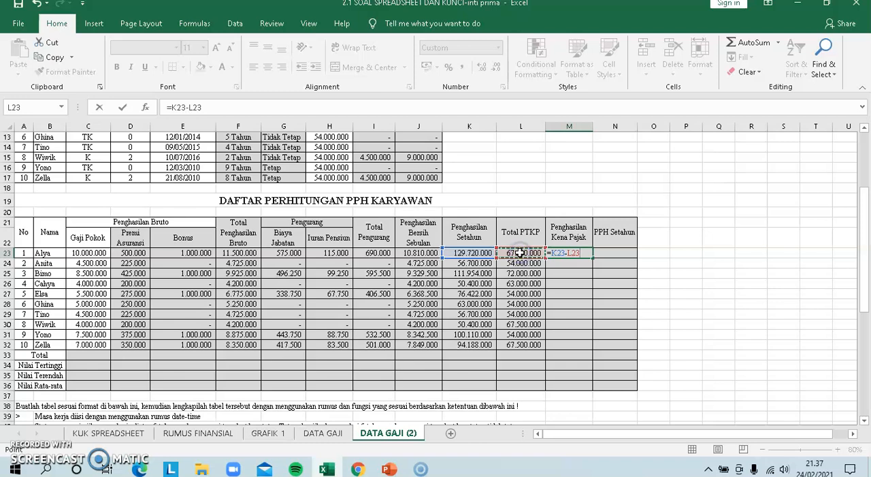
key(Return)
click(569, 253)
drag(590, 259, 581, 350)
Enter =5%*M23 in N23, the first PPH Setahun cell, and fill the formula down to N32
click(621, 255)
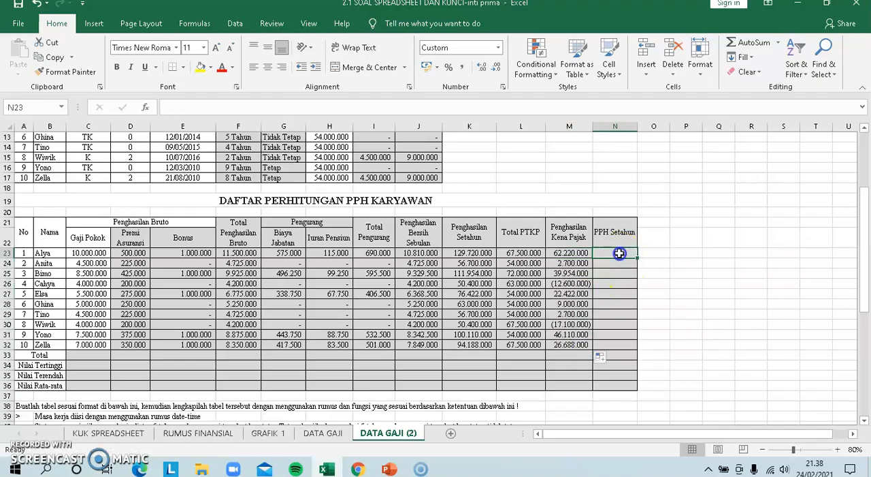
drag(863, 215, 870, 233)
text(=5%*)
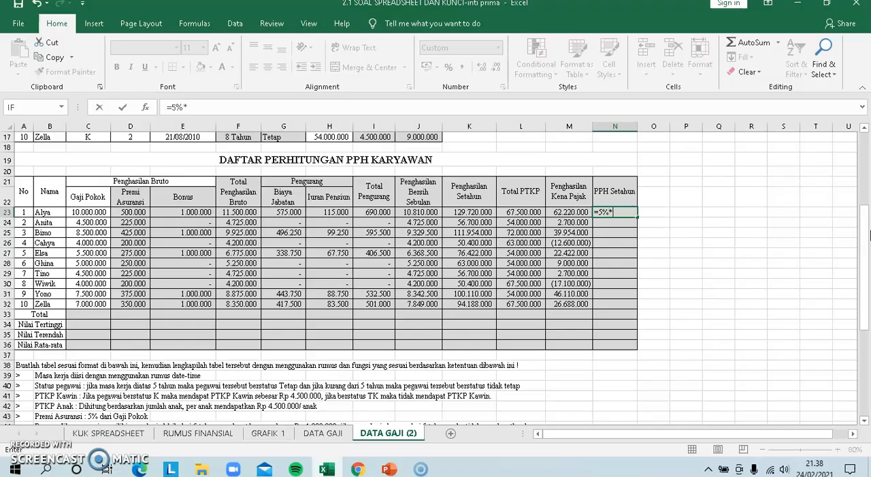
click(560, 212)
key(Return)
click(617, 213)
drag(637, 217, 628, 311)
click(687, 253)
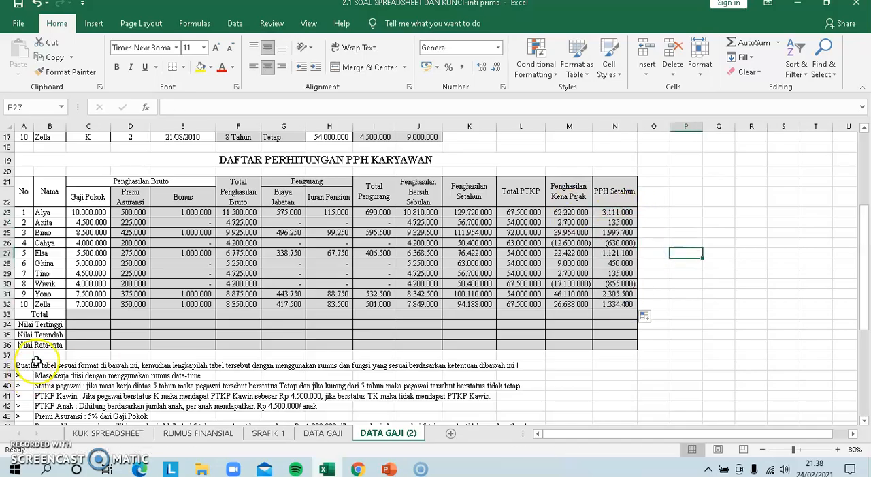